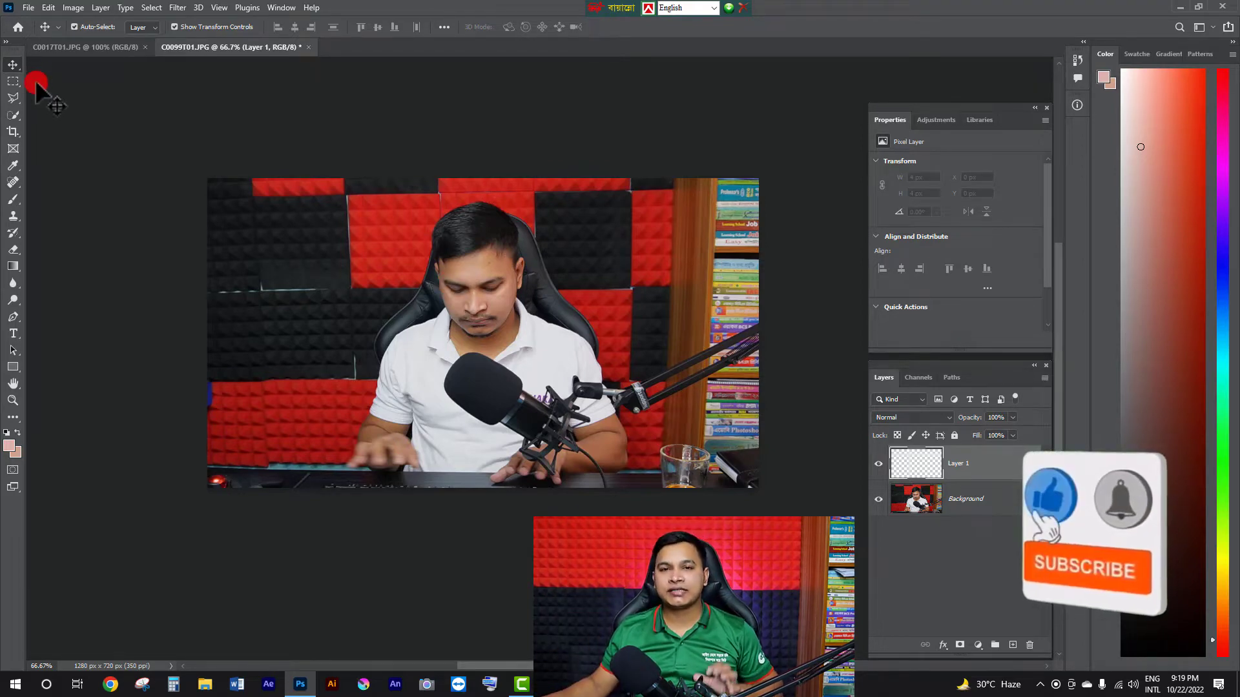
- Select the seated man in the photo automatically with the Subject selection command
left_click_drag(13, 85, 72, 96)
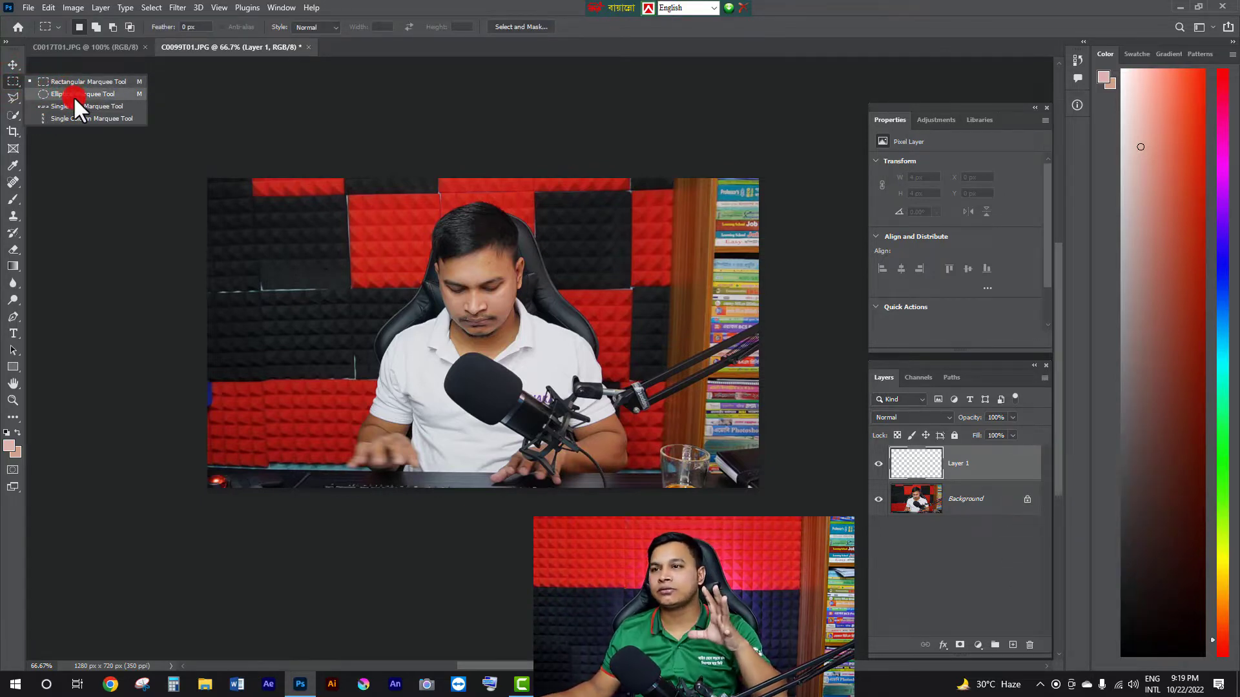
left_click_drag(72, 95, 72, 95)
mouse_move(13, 95)
left_mouse_down()
mouse_move(71, 110)
mouse_move(77, 124)
mouse_move(36, 109)
mouse_move(89, 135)
left_mouse_up()
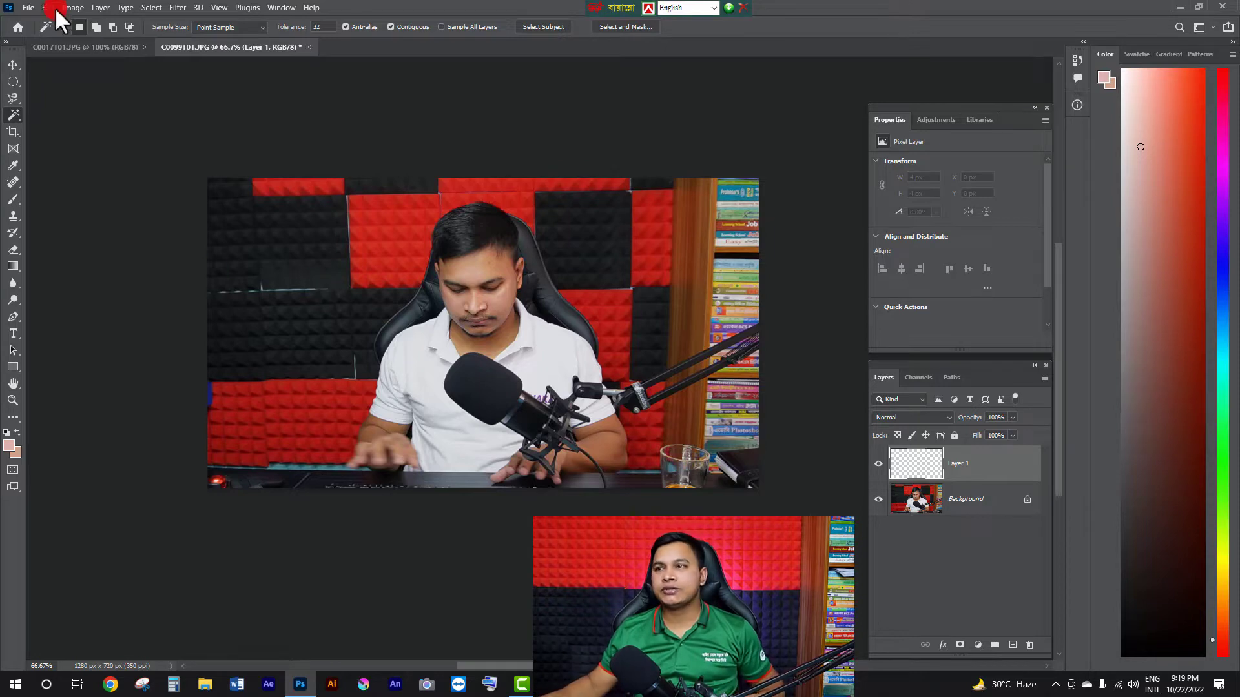
left_click(153, 7)
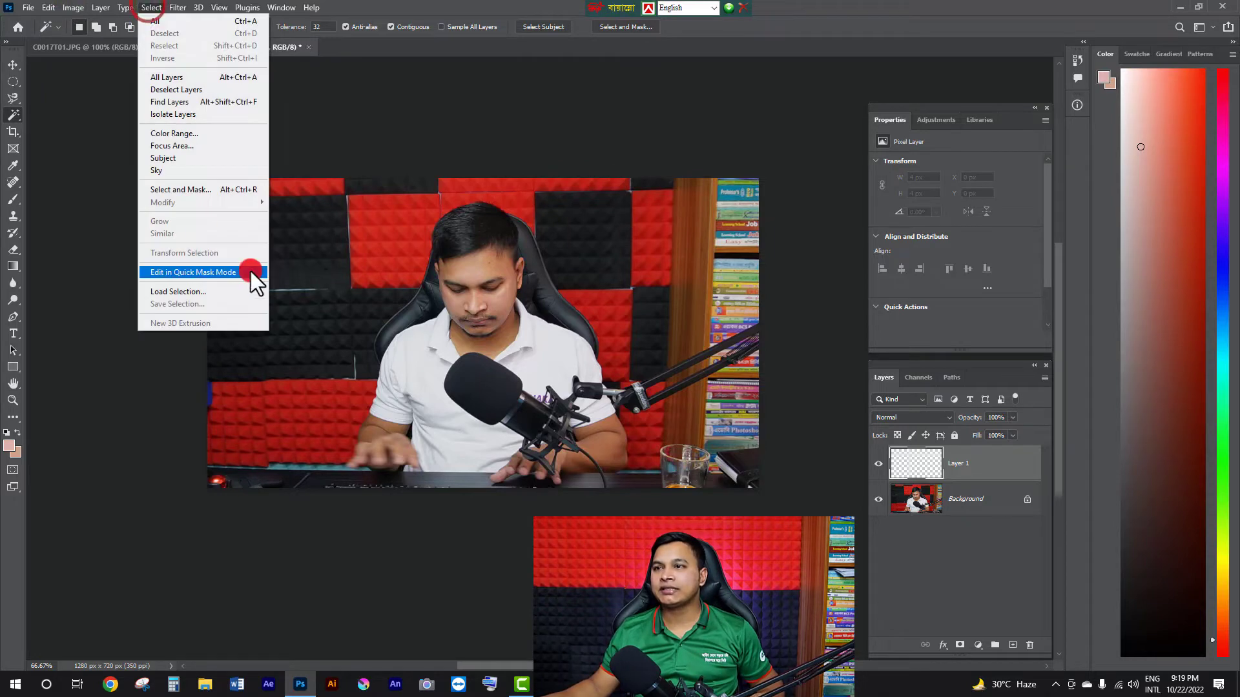
left_click(177, 158)
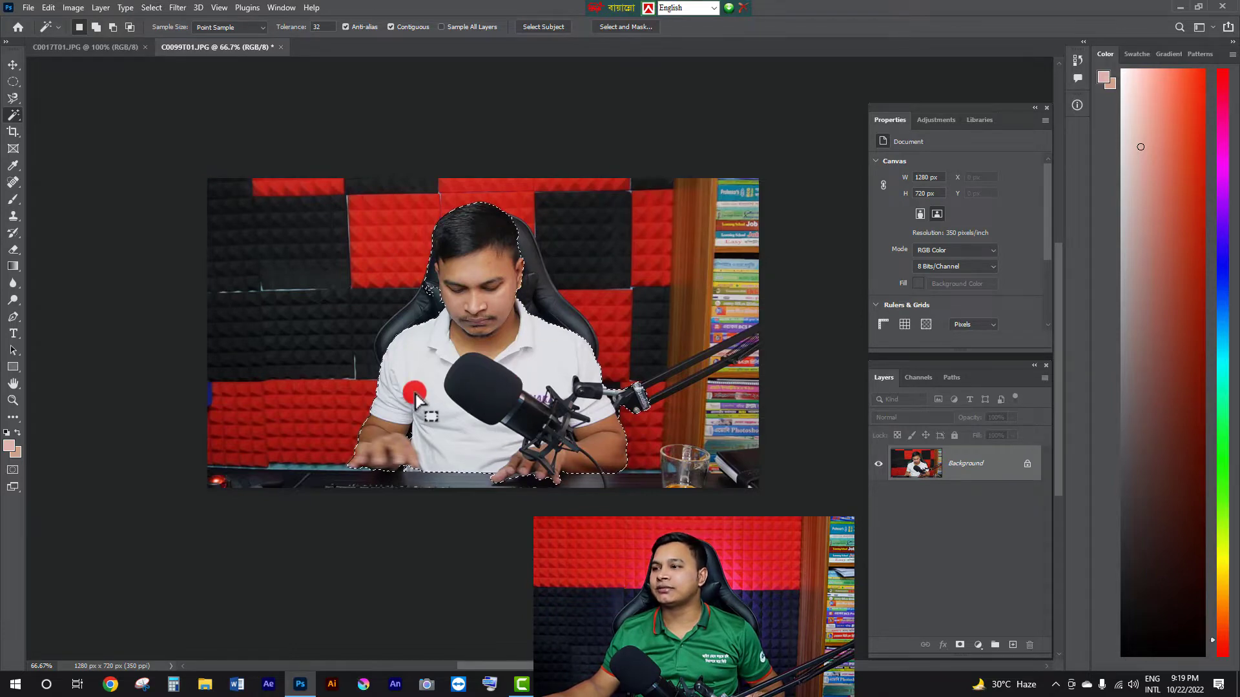
- Add the chair back beside the man's head and shoulder to the selection with the Polygonal Lasso tool
scroll(506, 296, "up", 1)
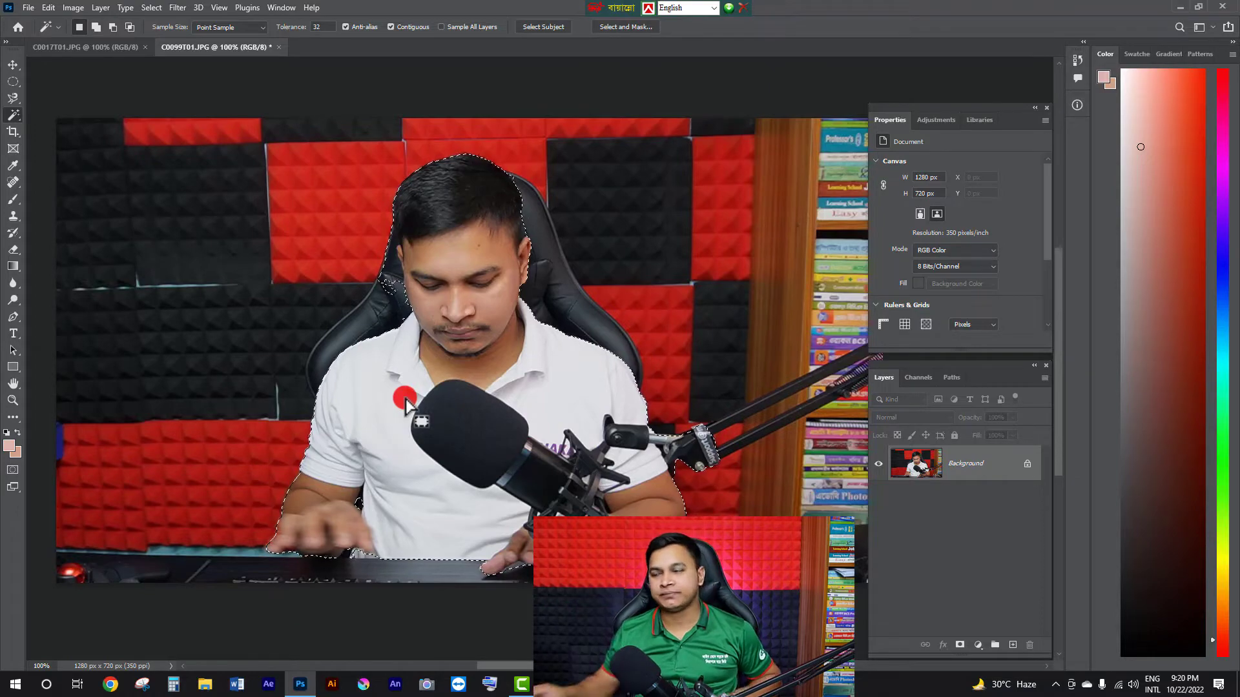
left_click(13, 98)
scroll(423, 214, "up", 3)
left_click(340, 429)
left_click(360, 373)
left_click(424, 402)
left_click(439, 423)
left_click(450, 443)
left_click(461, 468)
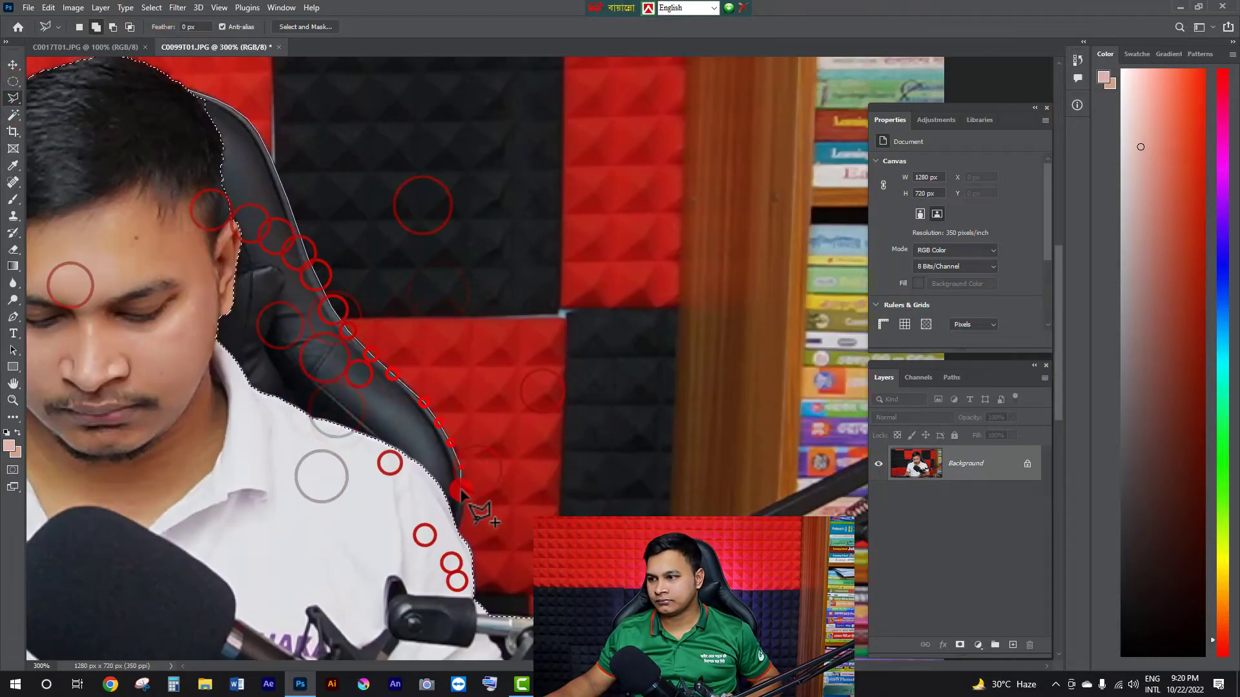
left_click(461, 488)
- Extend the selection over the rest of the chair, the desk, the glass and the black object beside it
scroll(452, 439, "down", 2)
left_click(254, 432)
left_click(683, 387)
left_click(730, 471)
left_click(650, 512)
left_click(58, 525)
scroll(426, 420, "down", 1)
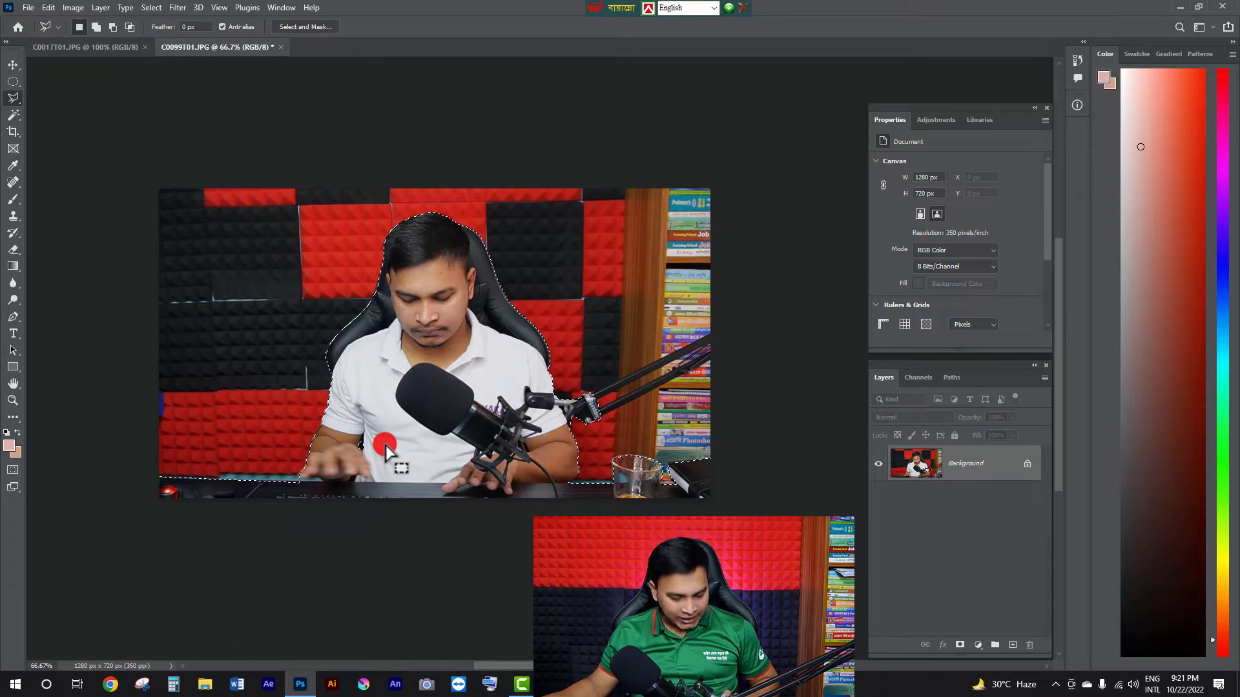
left_click(369, 460, "shift")
left_click(371, 407, "shift")
left_click(351, 425)
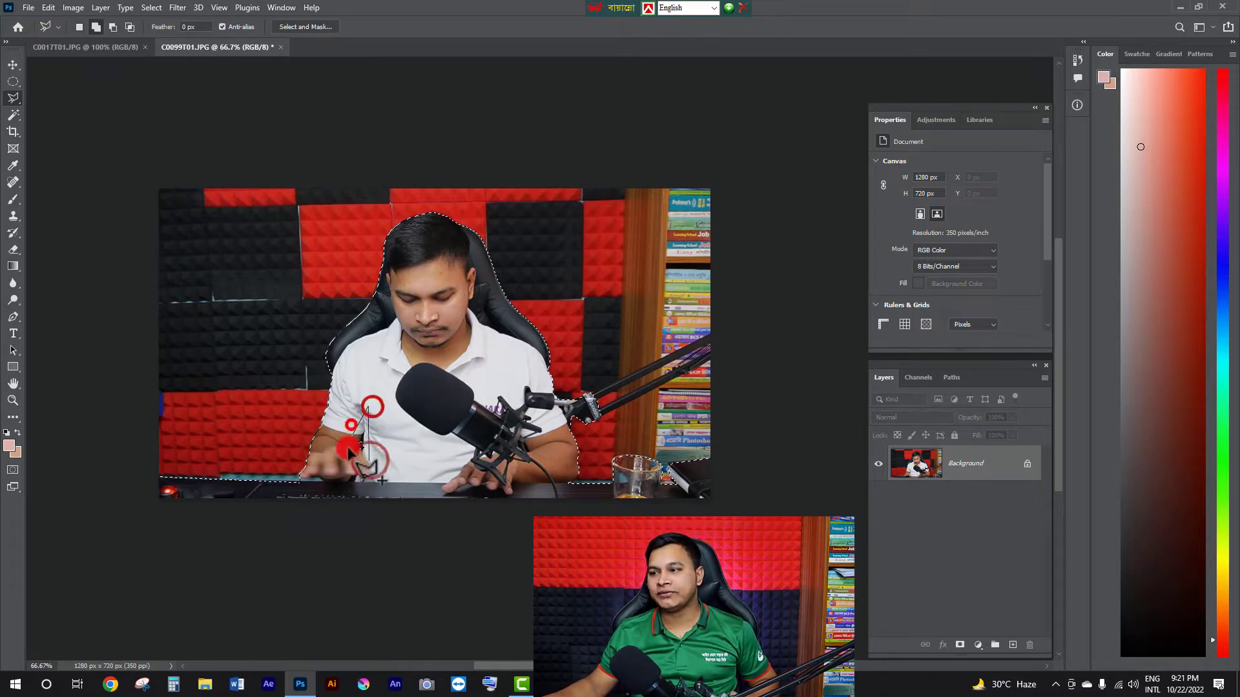
left_click(349, 450)
key("Escape")
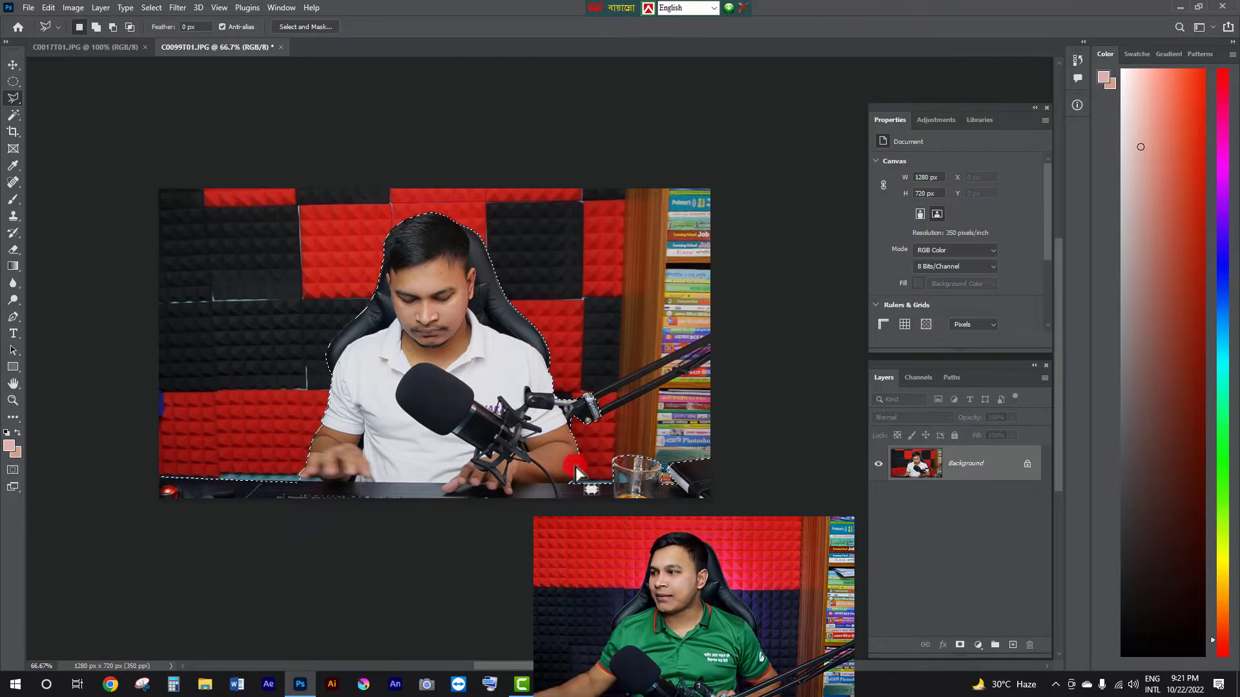
- Try filling the selection with a bright red foreground colour, and undo the fill
left_click(22, 444)
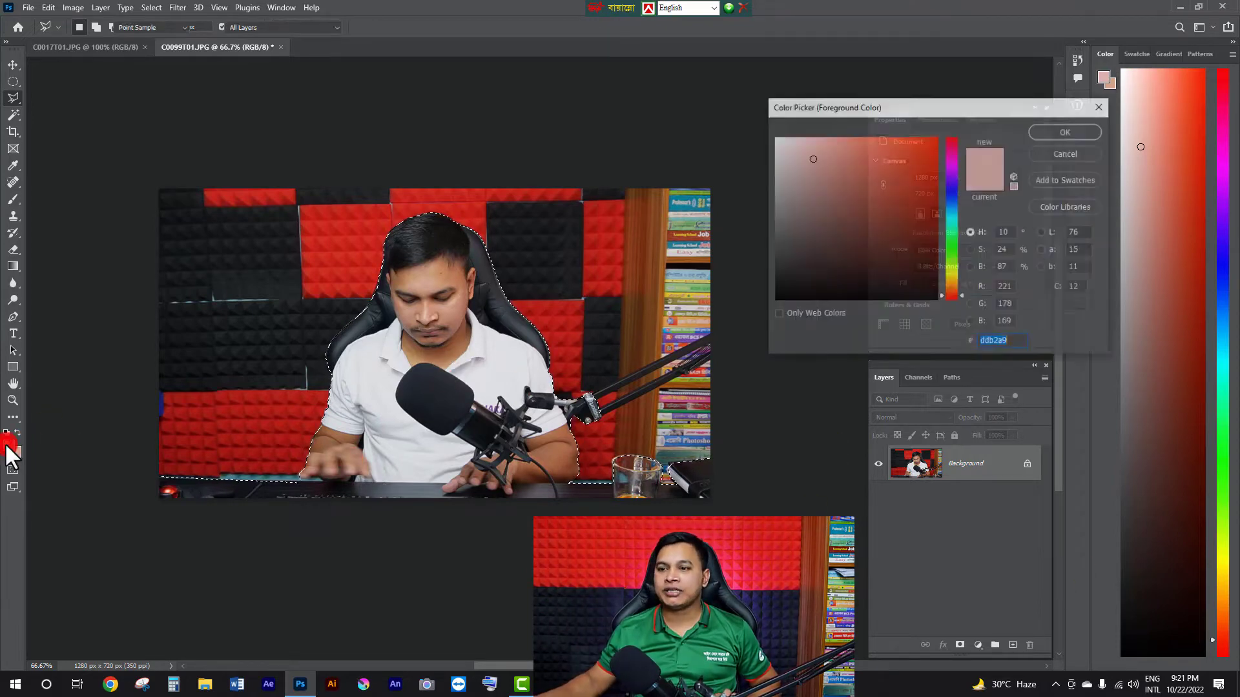
left_click(1066, 131)
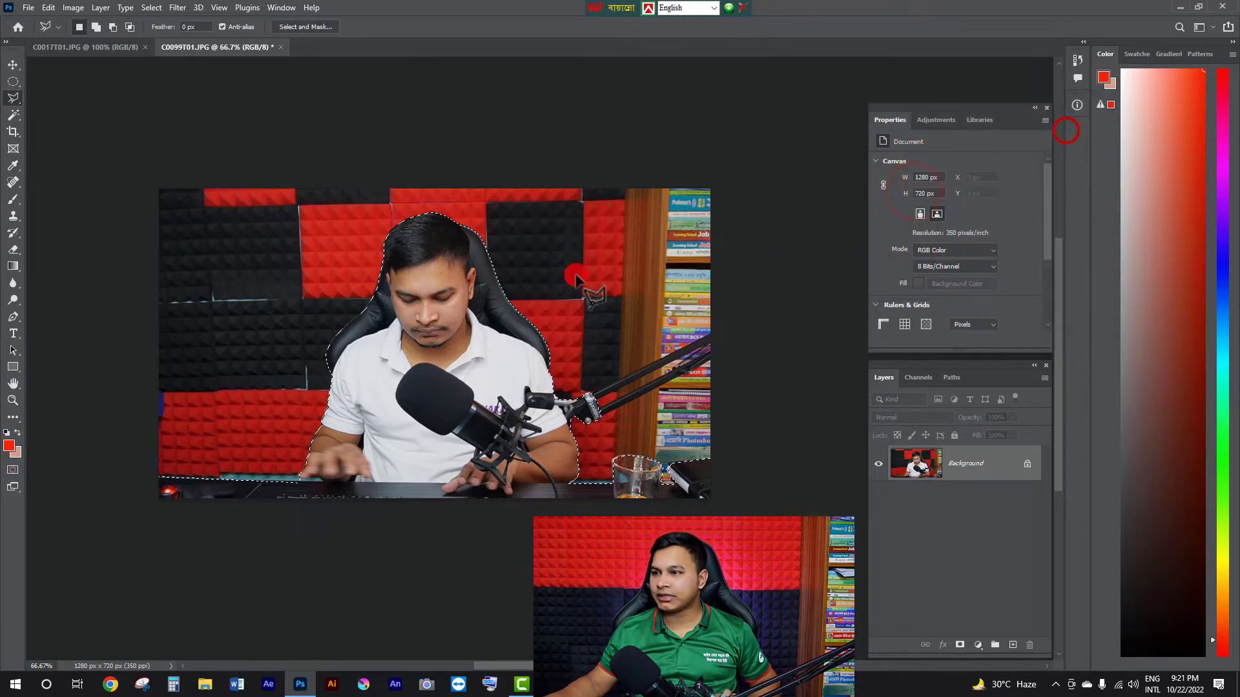
key("alt+Delete")
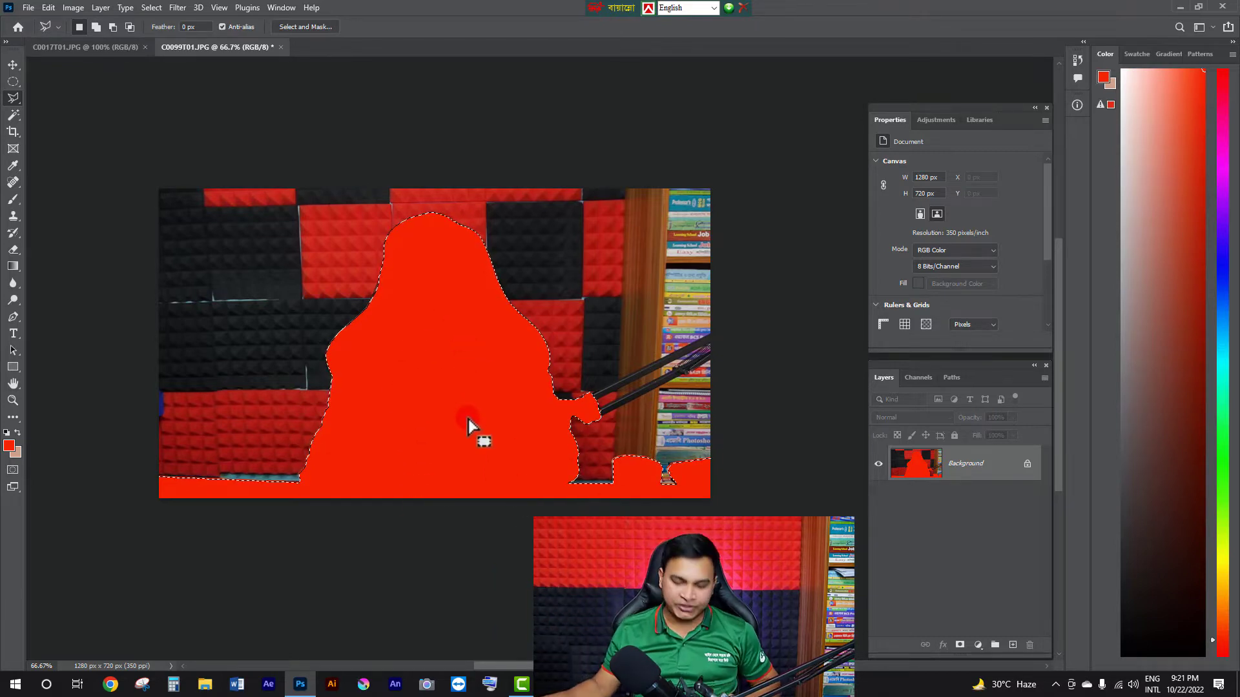
key("ctrl+z")
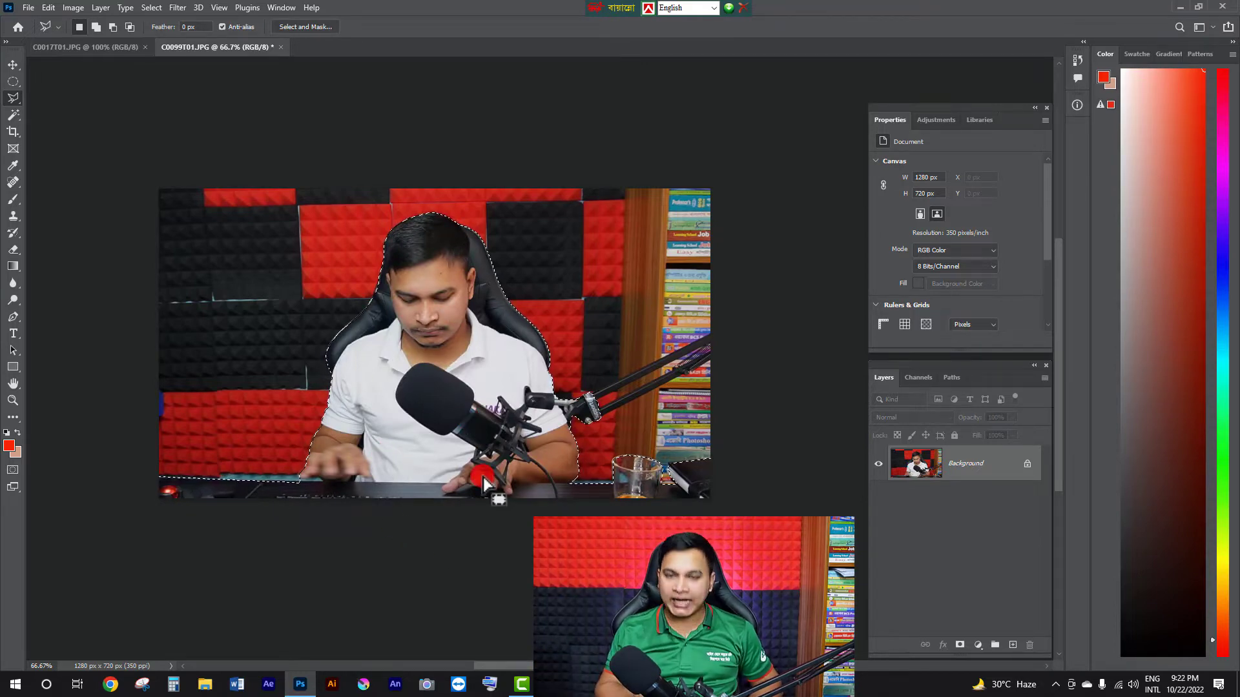
- Invert the selection to cover the background and activate the Blur tool
right_click(323, 309)
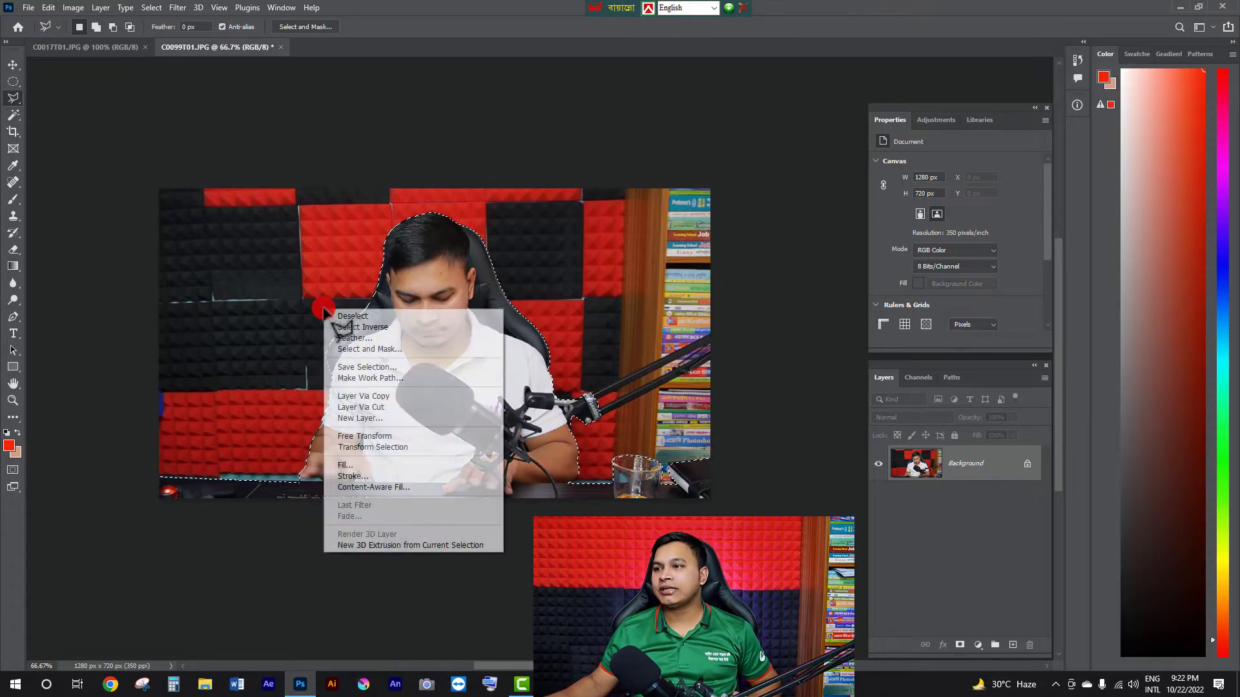
left_click(374, 328)
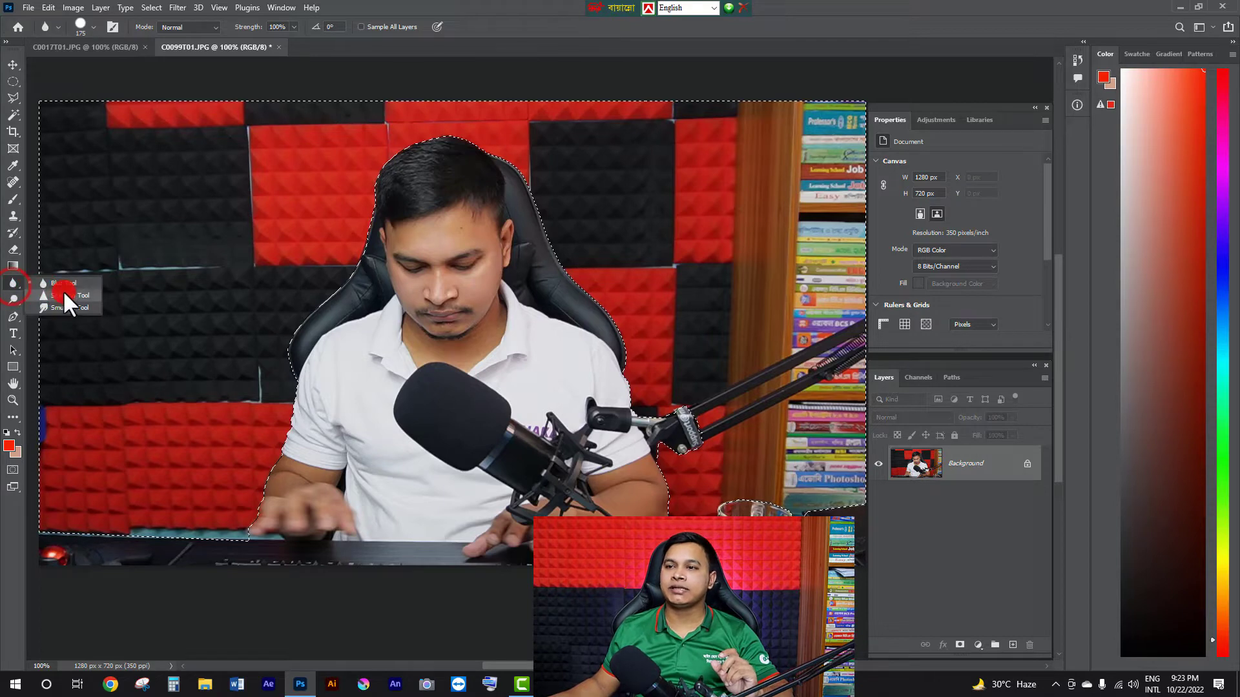
mouse_move(71, 281)
left_mouse_down()
mouse_move(80, 307)
mouse_move(67, 286)
left_mouse_up()
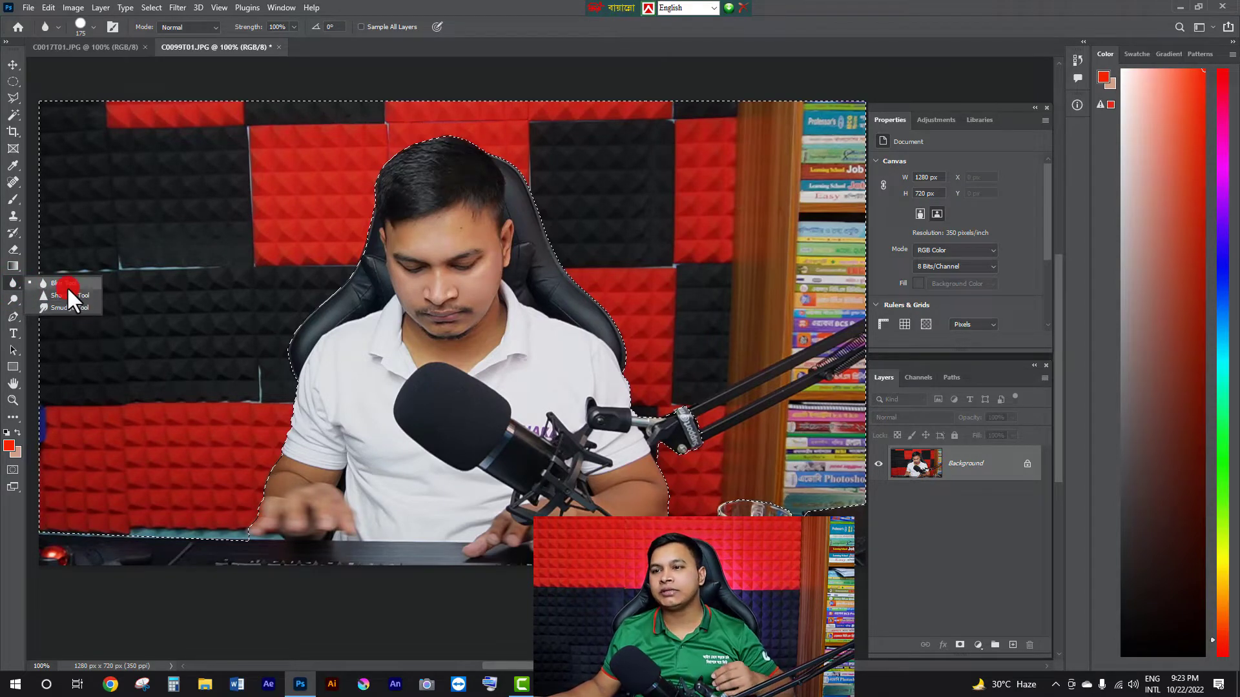
left_click(74, 285)
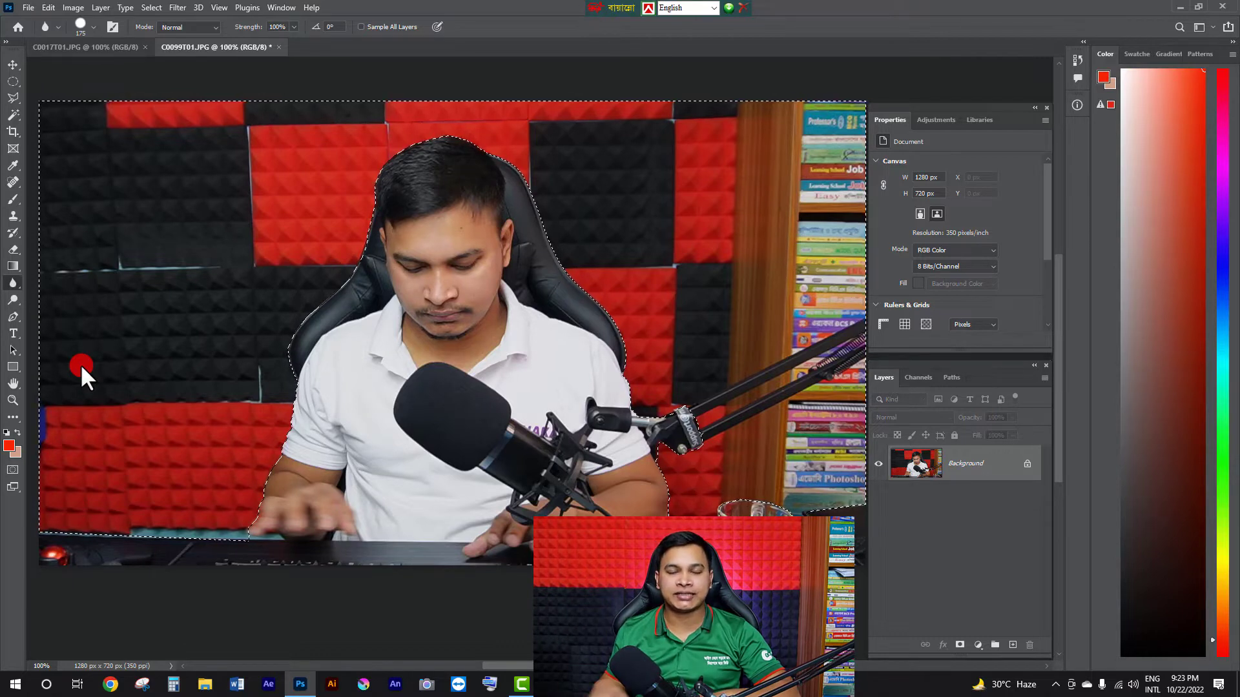
right_click(12, 283)
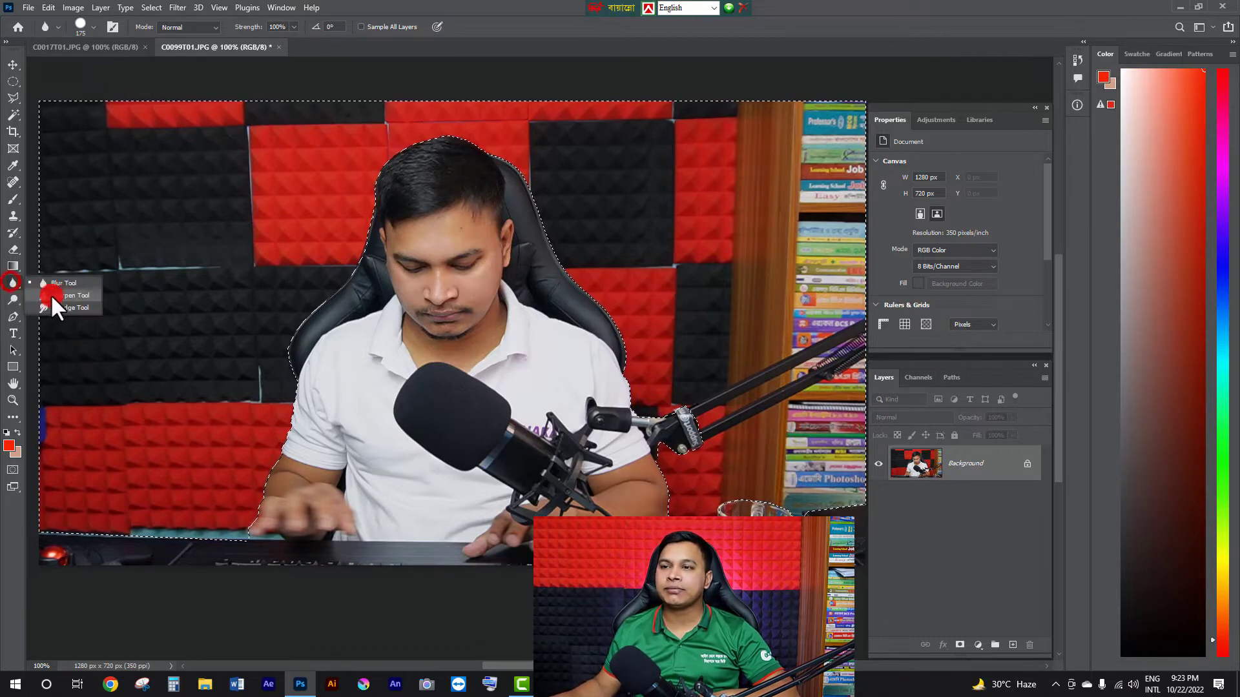
left_click(65, 283)
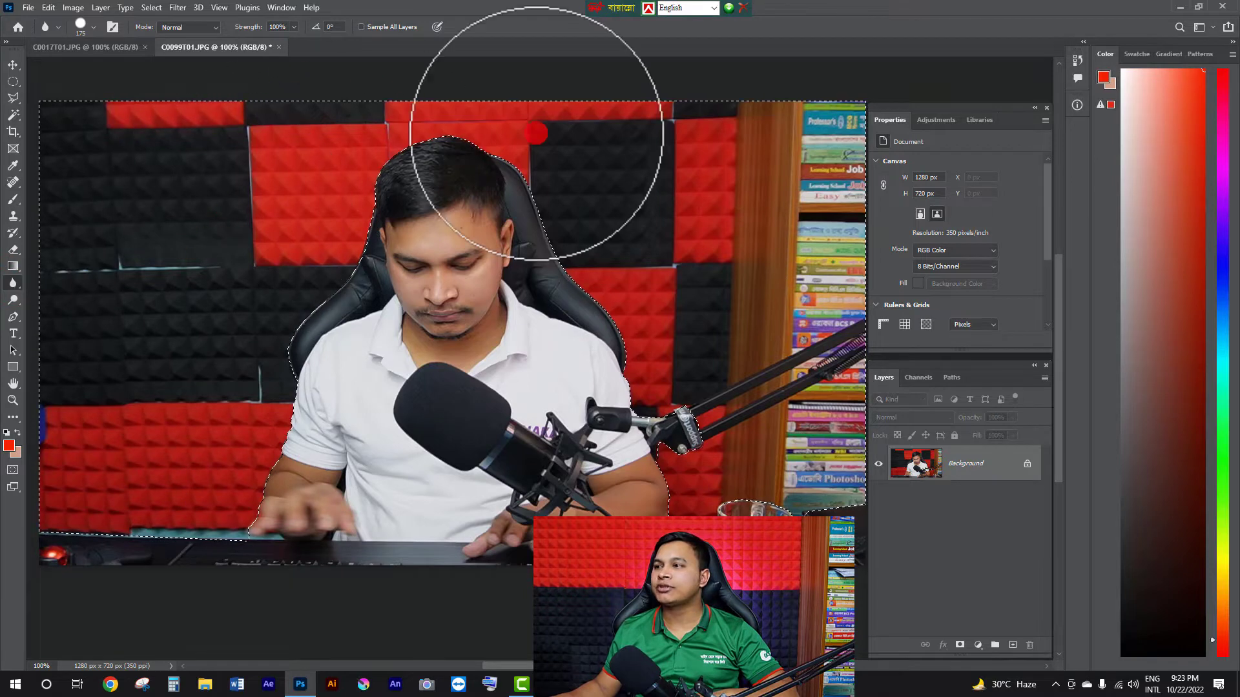
- Paint over the foam wall behind the man with the Blur tool, using a 175 px brush at 100% strength
left_click(245, 277, "ctrl+alt")
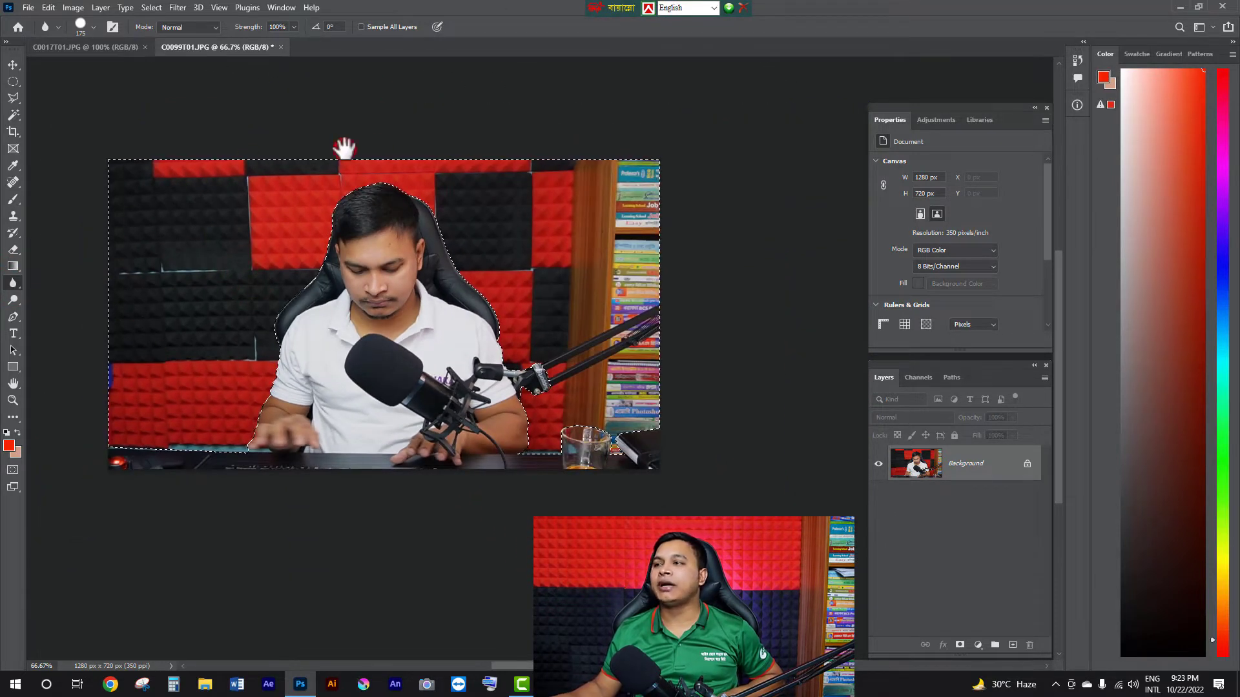
left_click(210, 250, "ctrl")
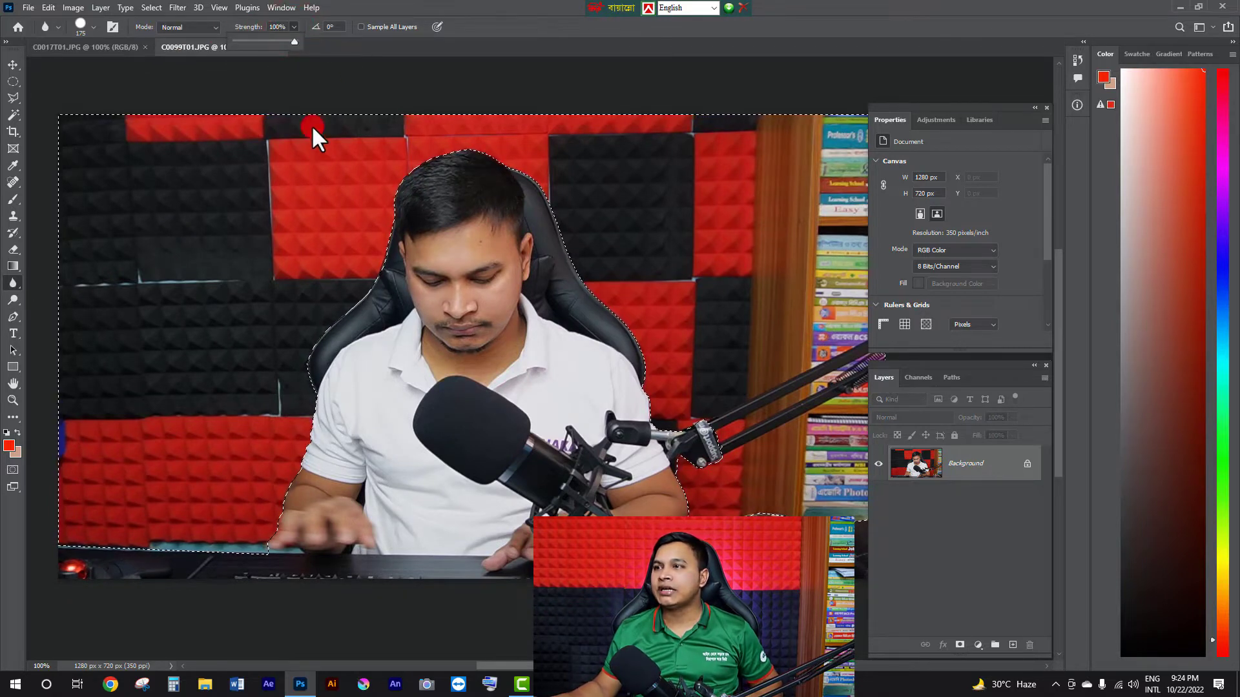
right_click(122, 230)
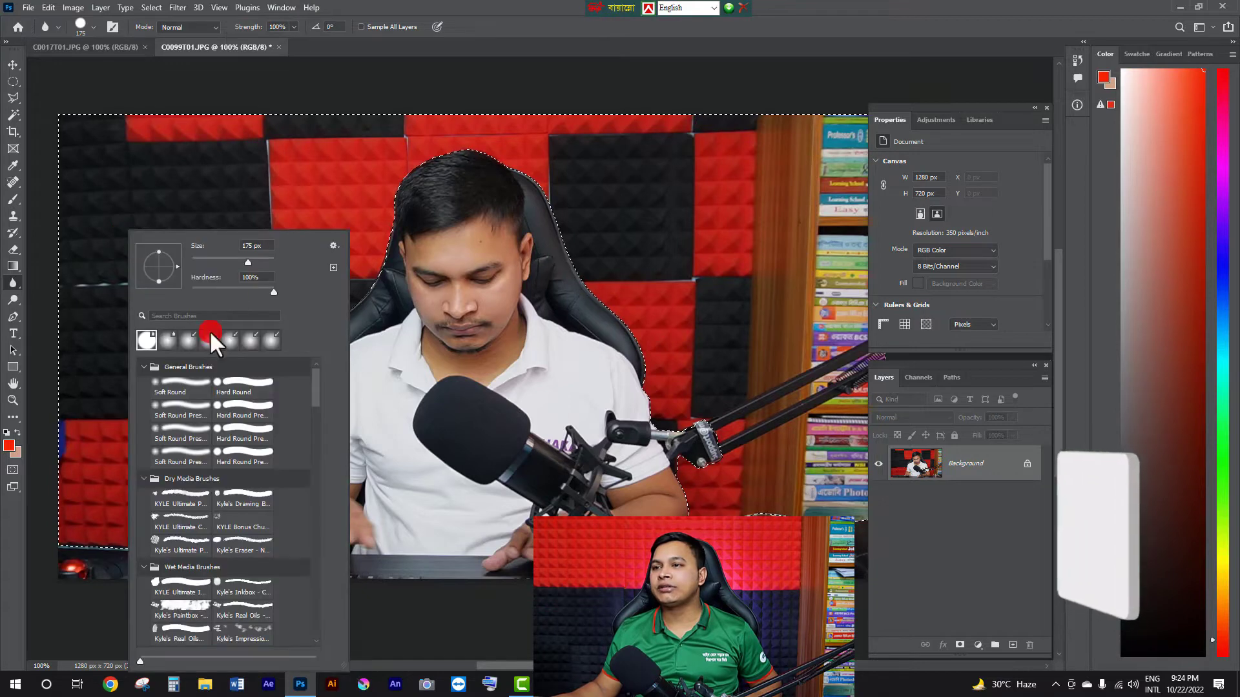
left_click(143, 166)
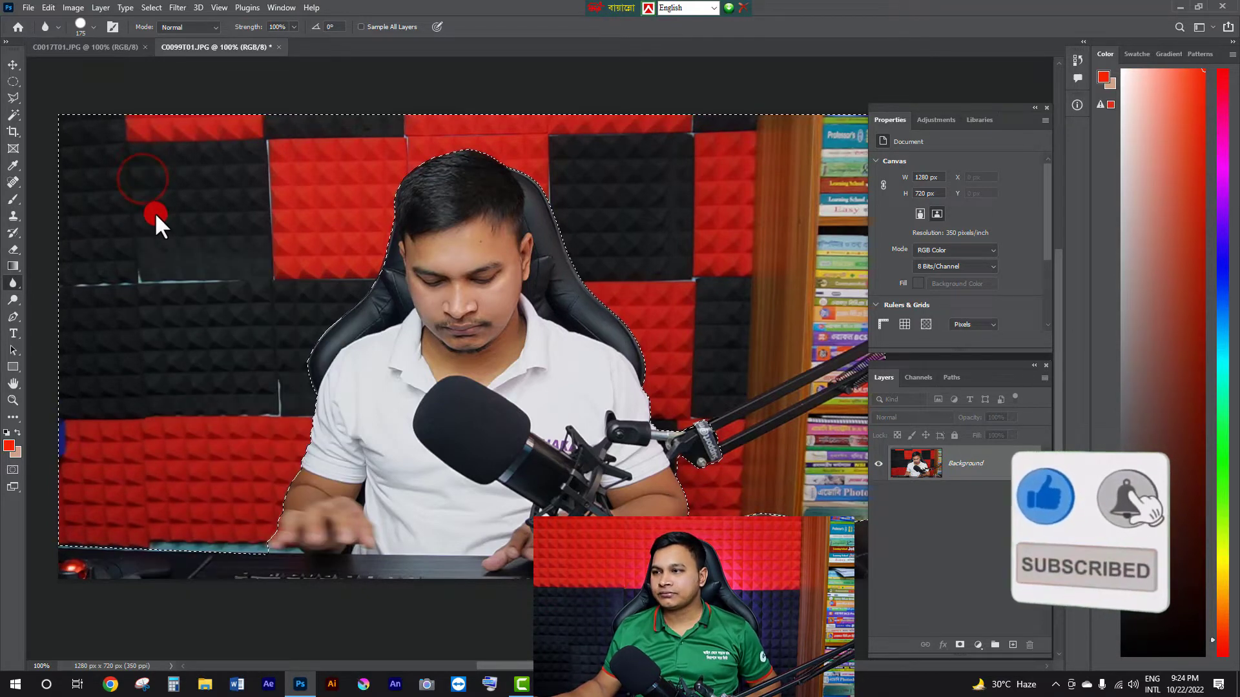
left_click(110, 166)
left_click(159, 152)
left_click(297, 142)
left_click(365, 162)
left_click(317, 246)
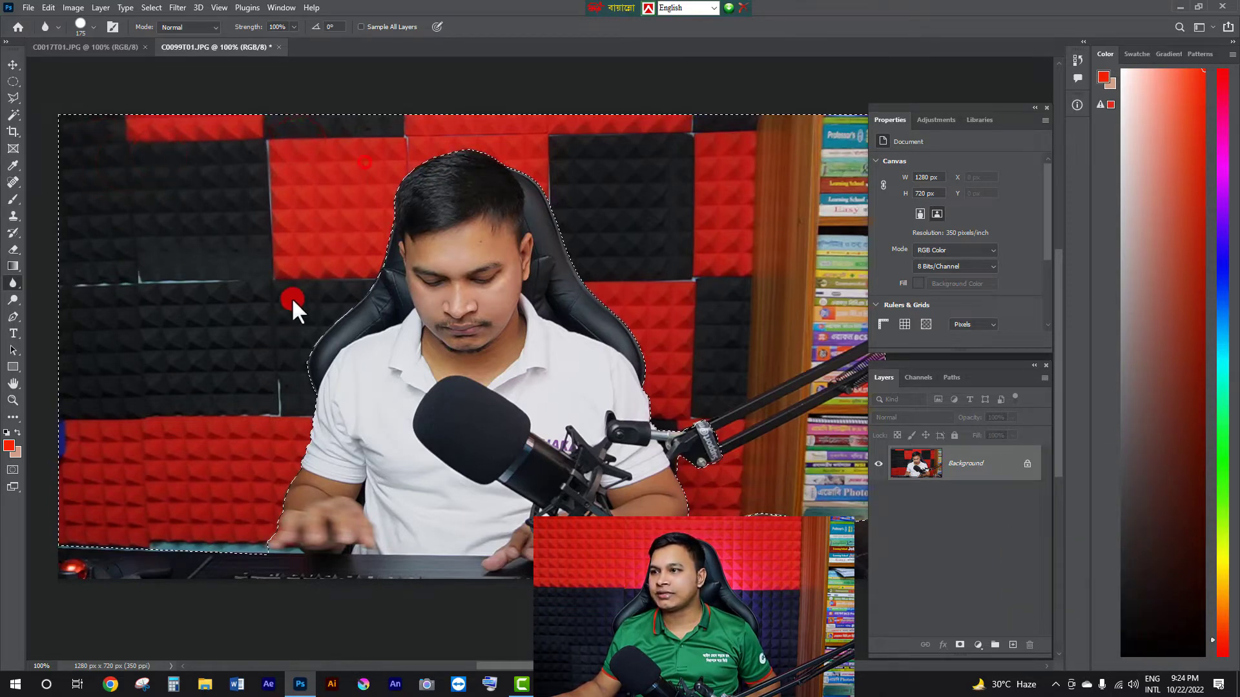
left_click(243, 309)
left_click(193, 304)
left_click(122, 265)
left_click(76, 270)
left_click(123, 459)
left_click(221, 465)
left_click(257, 455)
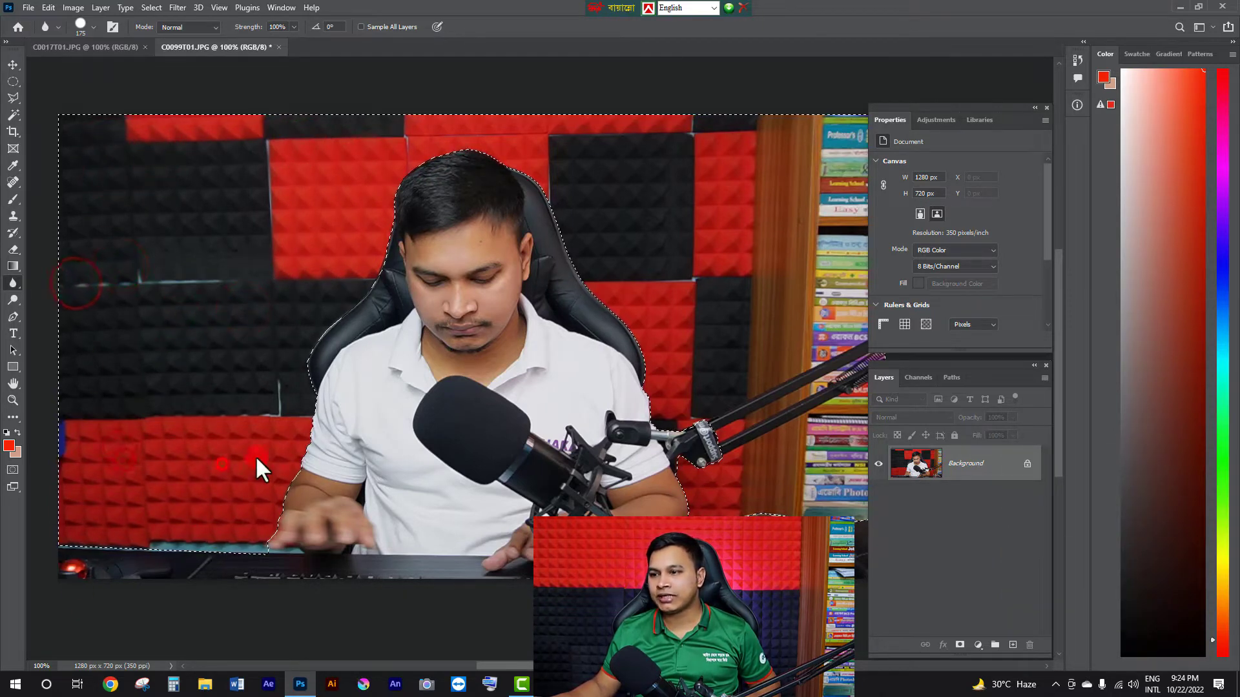
left_click_drag(374, 166, 390, 129)
left_click(402, 96)
left_click(425, 108)
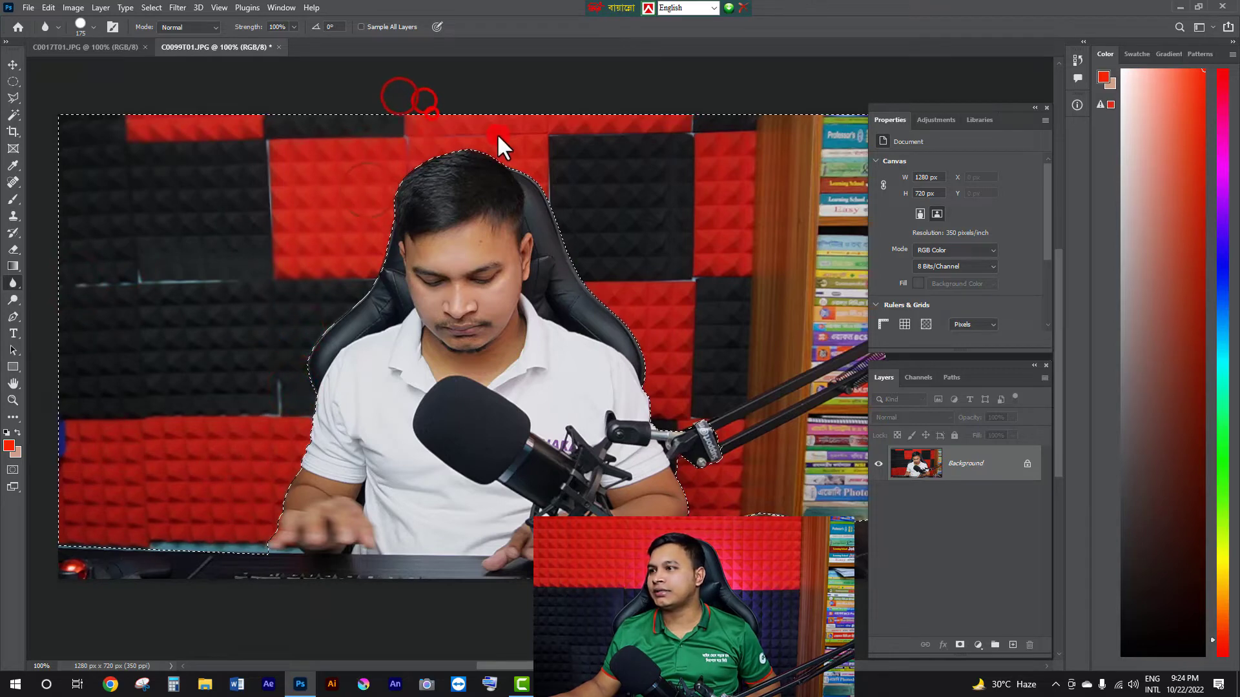
left_click(502, 116)
left_click(497, 134)
left_click(672, 328)
left_click_drag(159, 166, 96, 310)
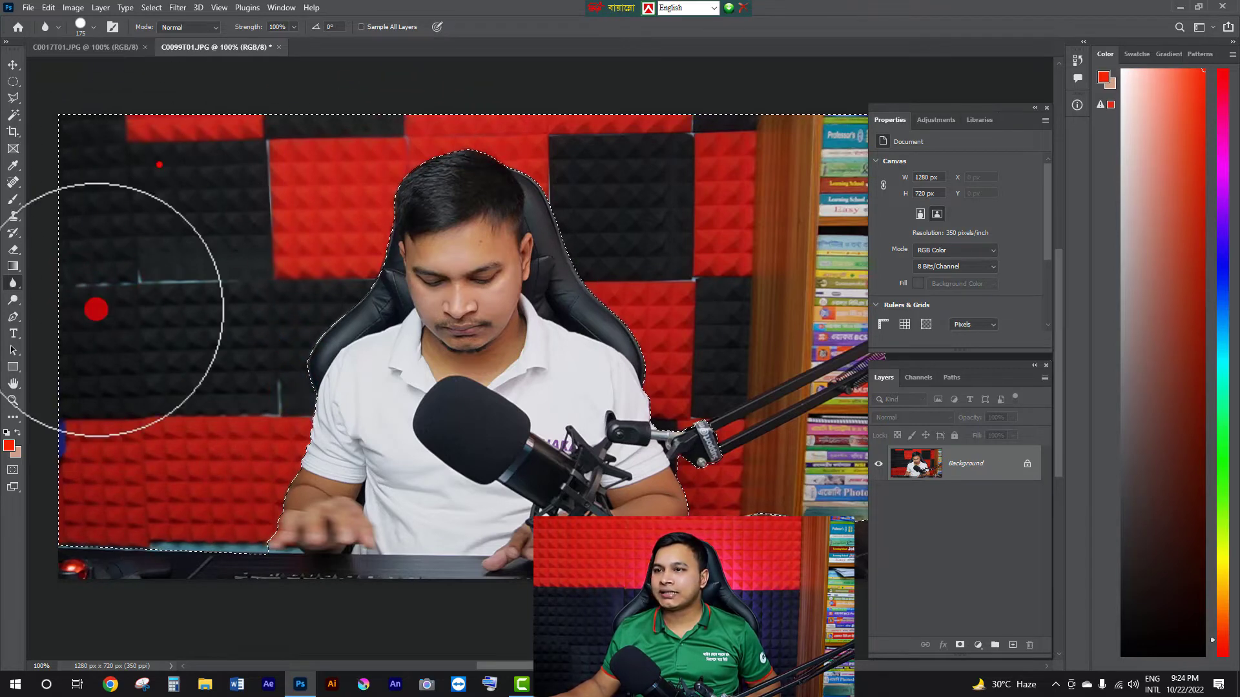
mouse_move(105, 191)
left_mouse_down()
mouse_move(91, 352)
mouse_move(110, 568)
mouse_move(200, 180)
mouse_move(230, 517)
mouse_move(350, 117)
mouse_move(320, 318)
mouse_move(207, 171)
mouse_move(87, 476)
mouse_move(368, 116)
left_mouse_up()
left_click(92, 371)
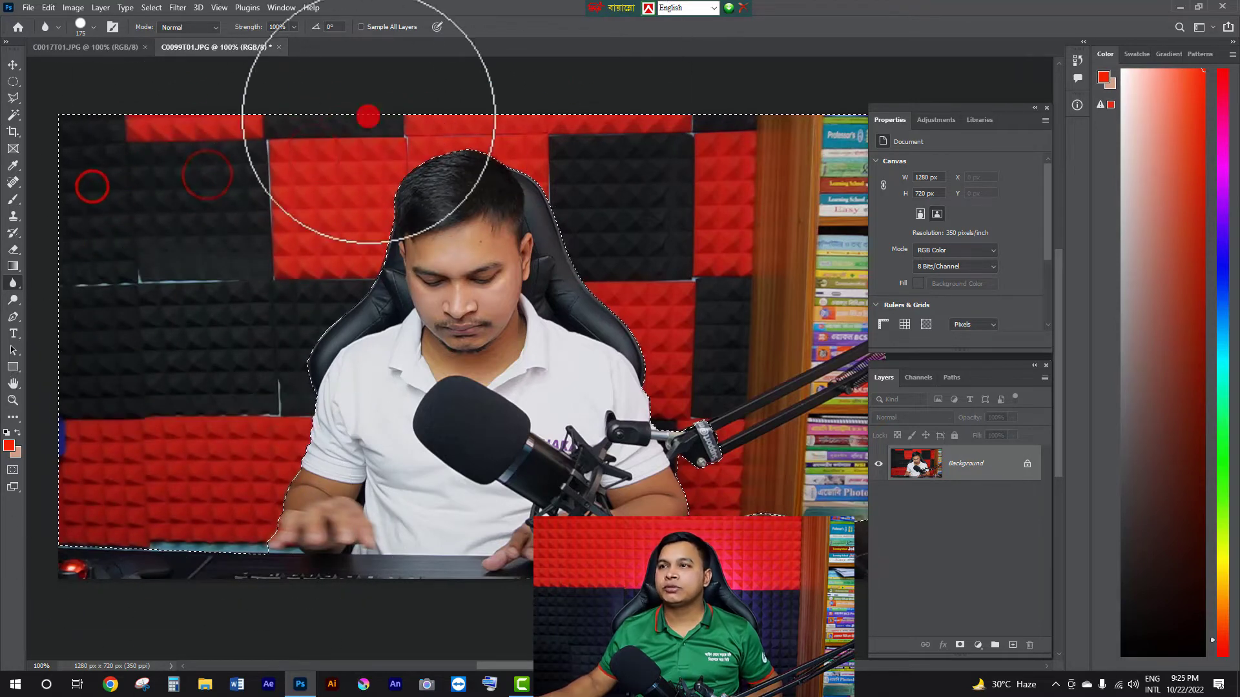
- Apply a Gaussian Blur to the selected background, trying several radii and settling on 45.6 pixels
left_click(177, 8)
left_click(199, 172)
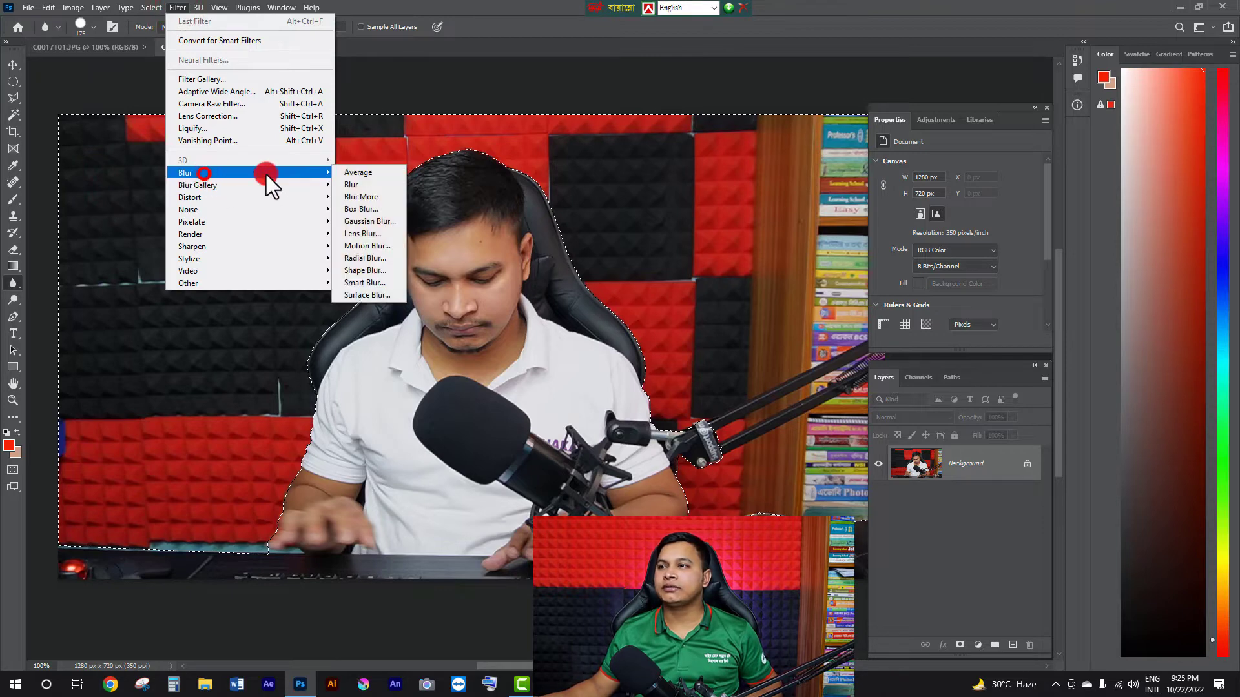
left_click(370, 219)
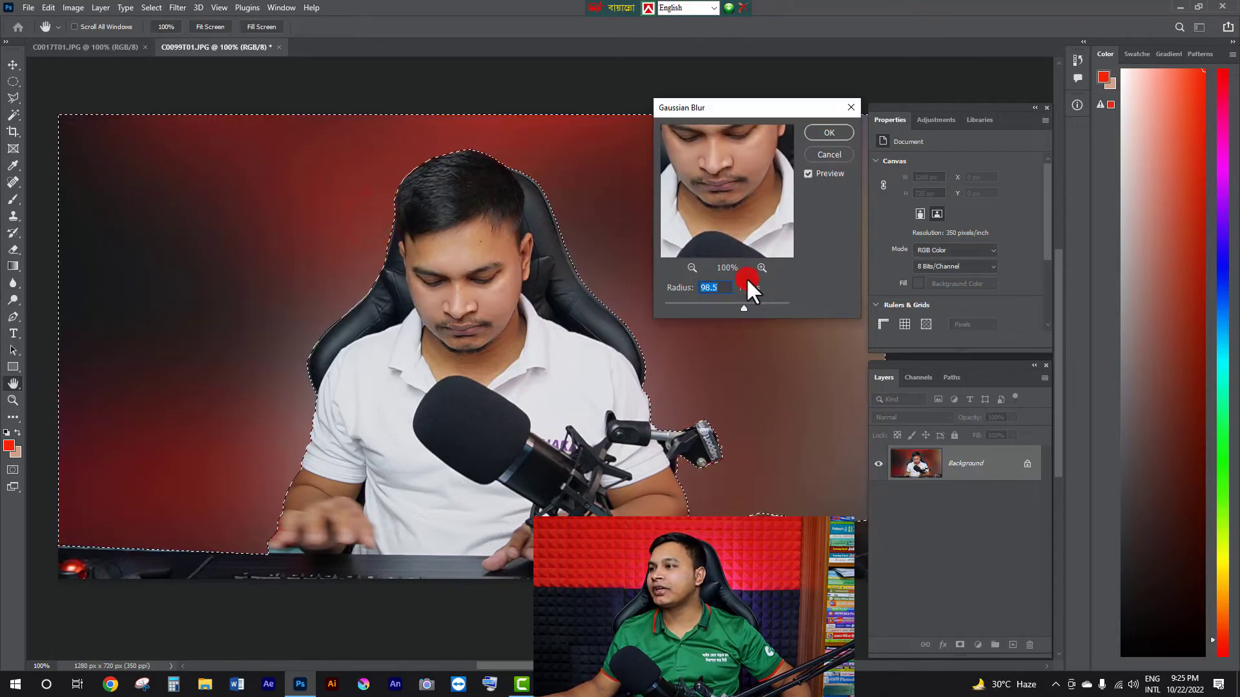
left_click_drag(749, 114, 741, 93)
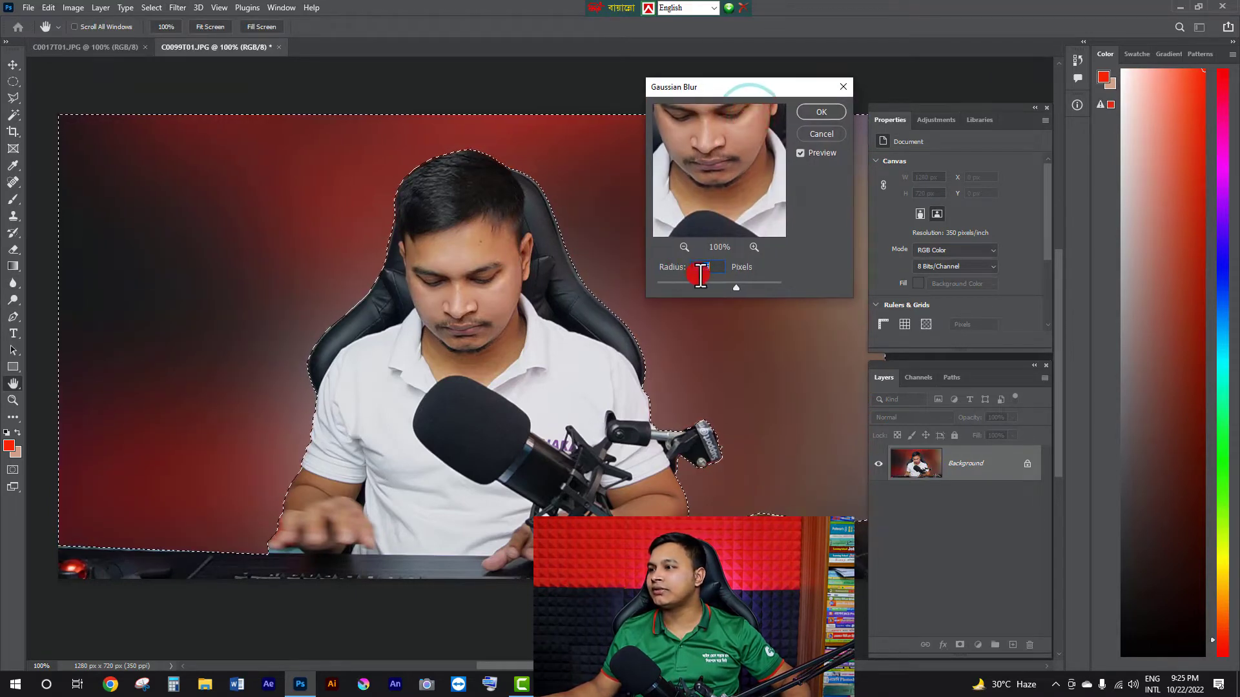
left_click_drag(733, 284, 820, 272)
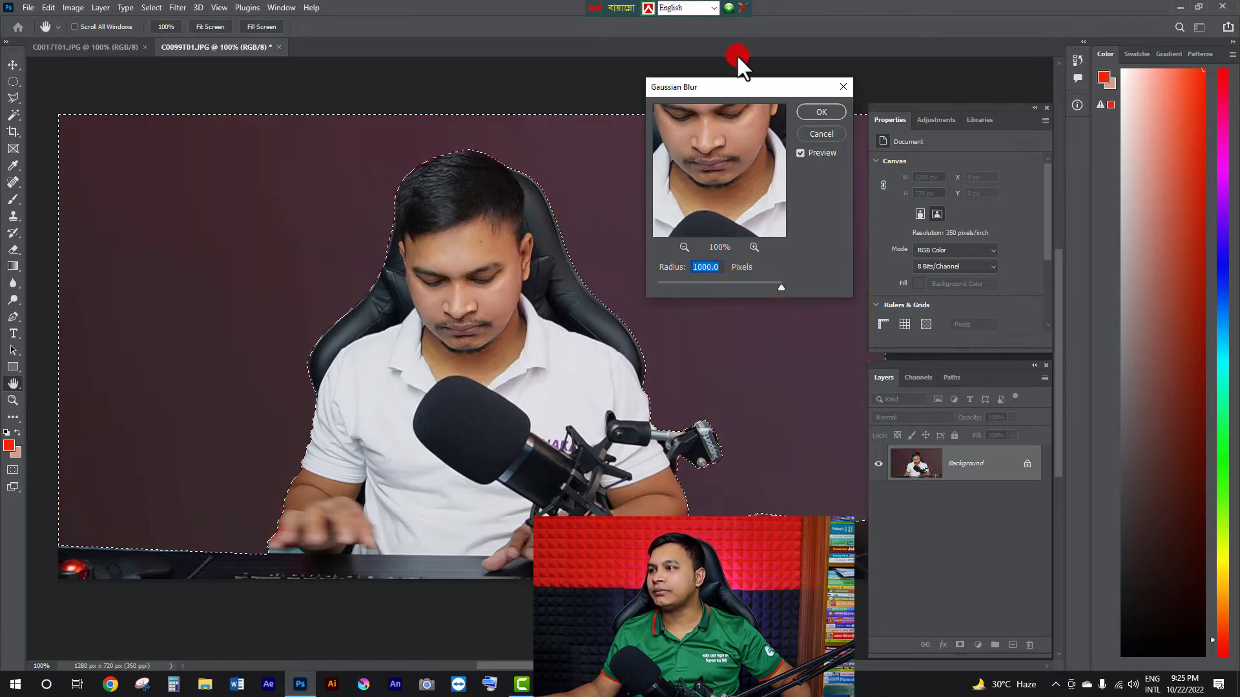
left_click_drag(731, 87, 904, 44)
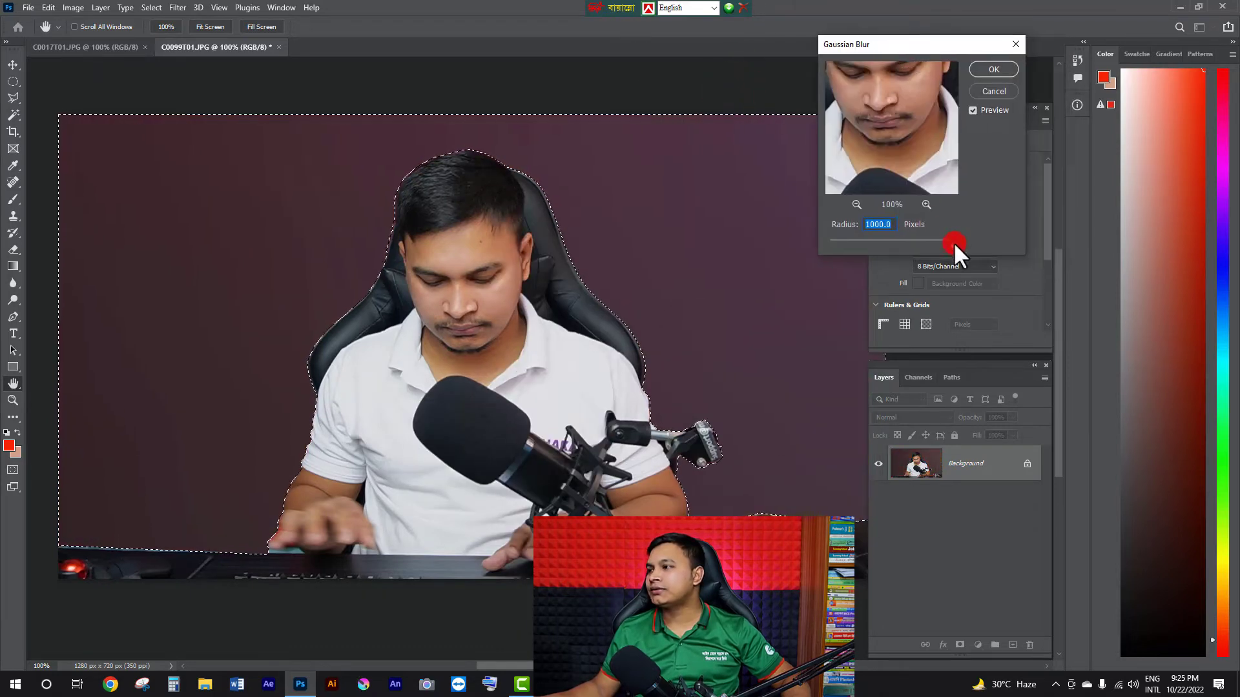
left_click_drag(953, 241, 896, 240)
left_click_drag(908, 53, 807, 71)
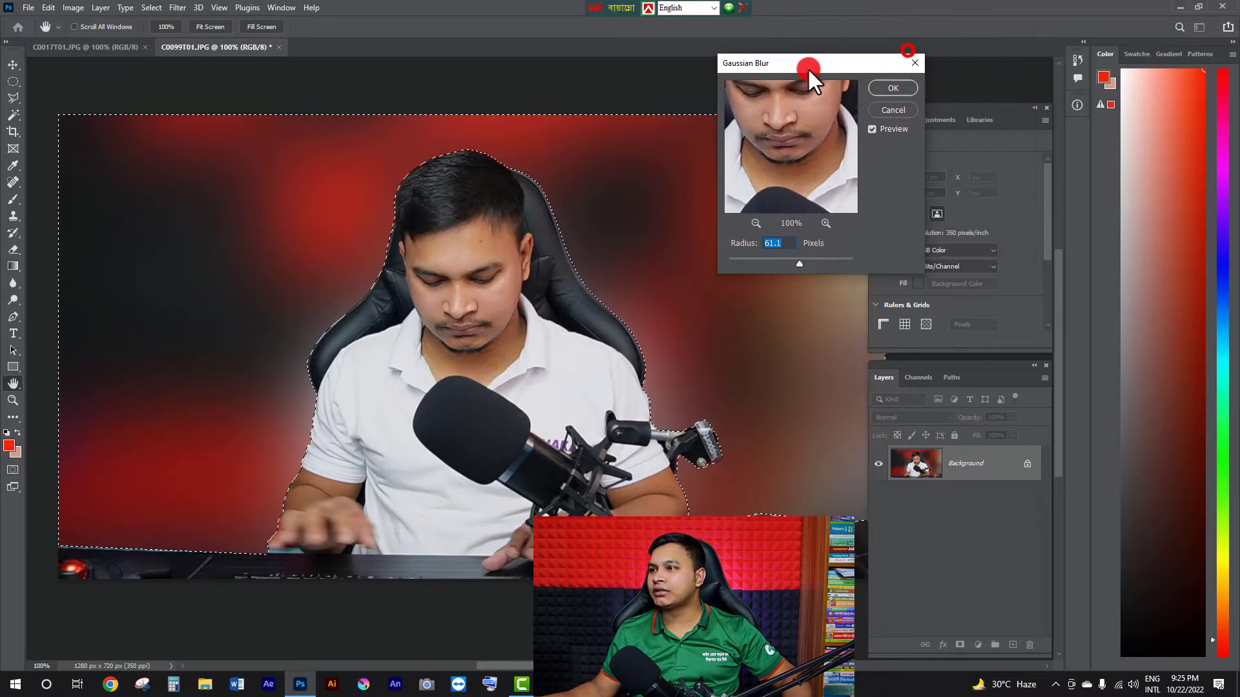
mouse_move(798, 260)
left_mouse_down()
mouse_move(776, 261)
mouse_move(795, 262)
left_mouse_up()
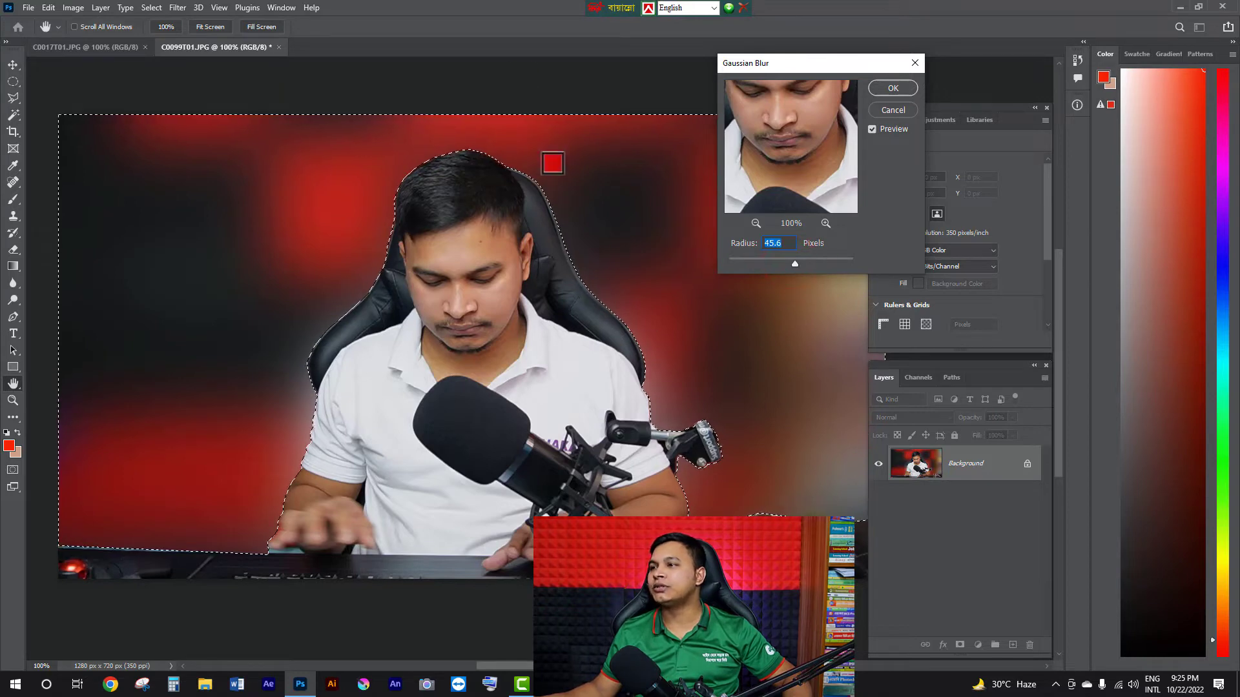
left_click(903, 87)
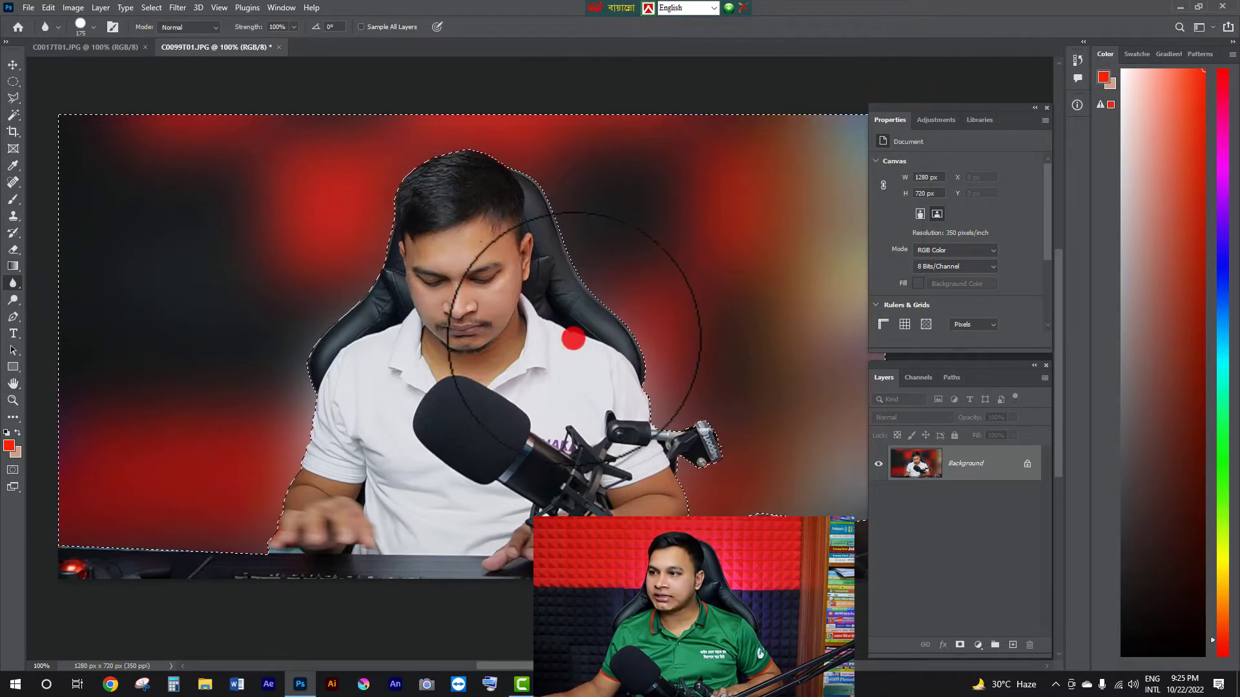
- Deselect the background and examine the edges of the man and chair against the blurred wall
key("ctrl+d")
left_click(551, 196, "ctrl")
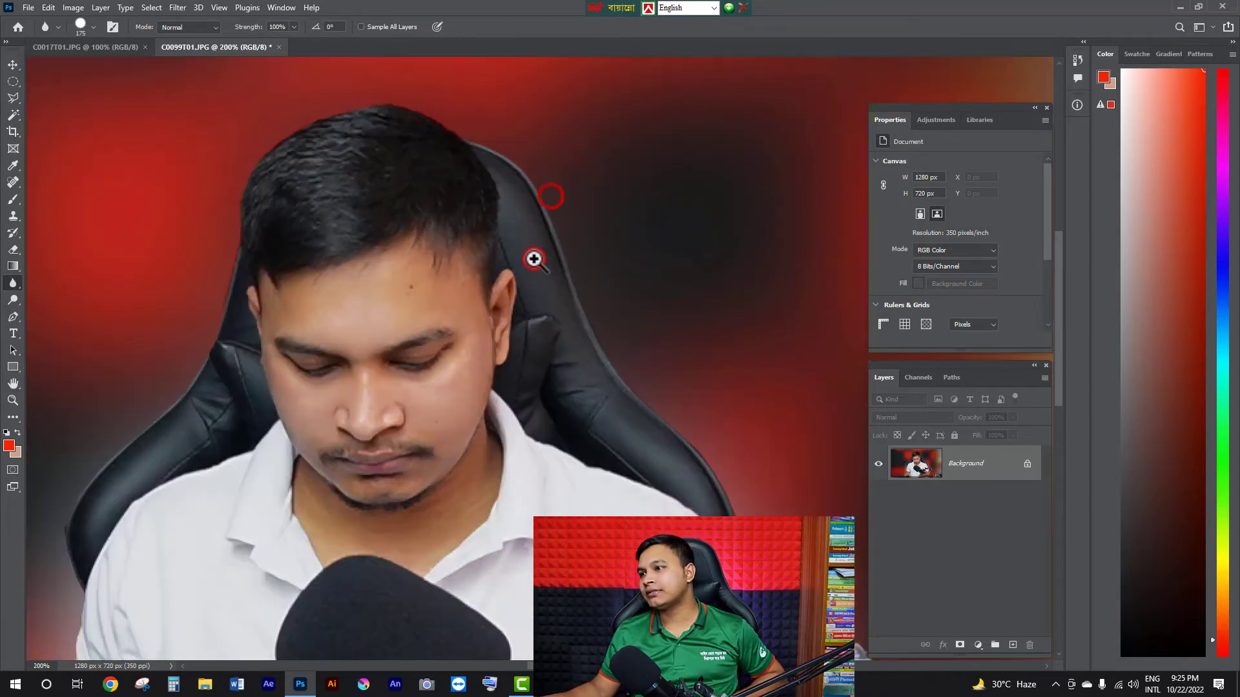
left_click(534, 258, "ctrl")
left_click(534, 259, "ctrl")
left_click(681, 393, "alt")
left_click(681, 392, "alt")
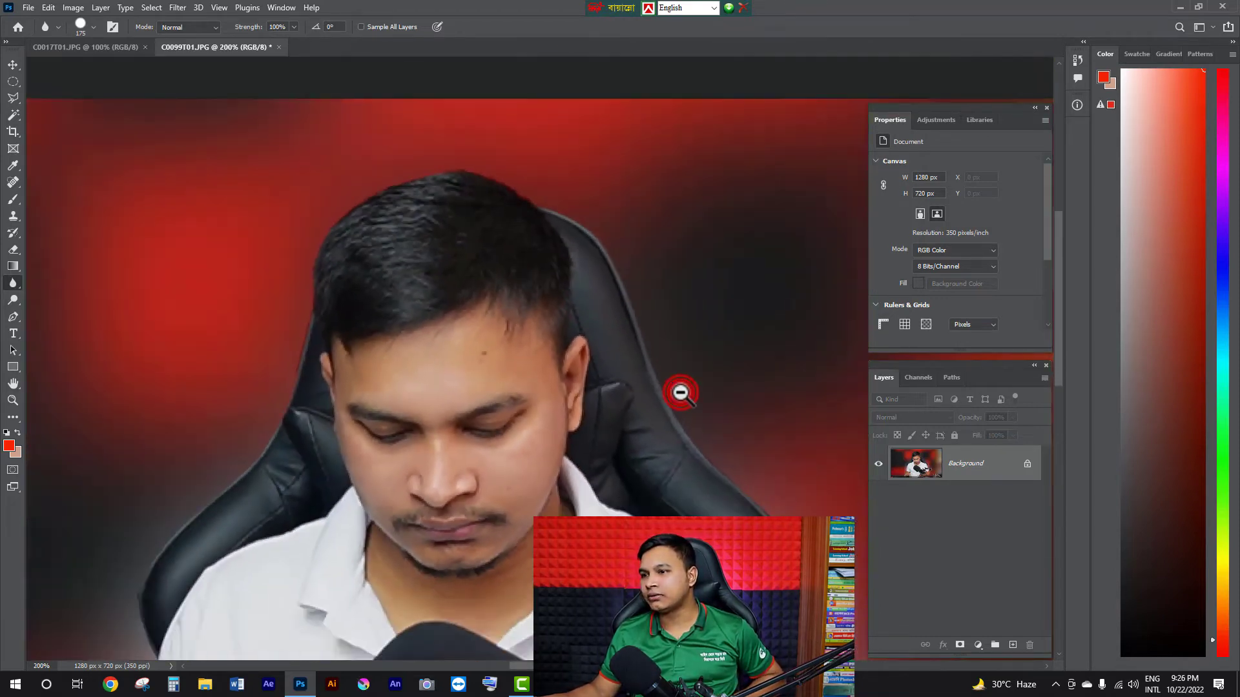
left_click(681, 393, "alt")
left_click(423, 490, "ctrl")
left_click(423, 490, "ctrl")
left_click_drag(465, 478, 284, 494)
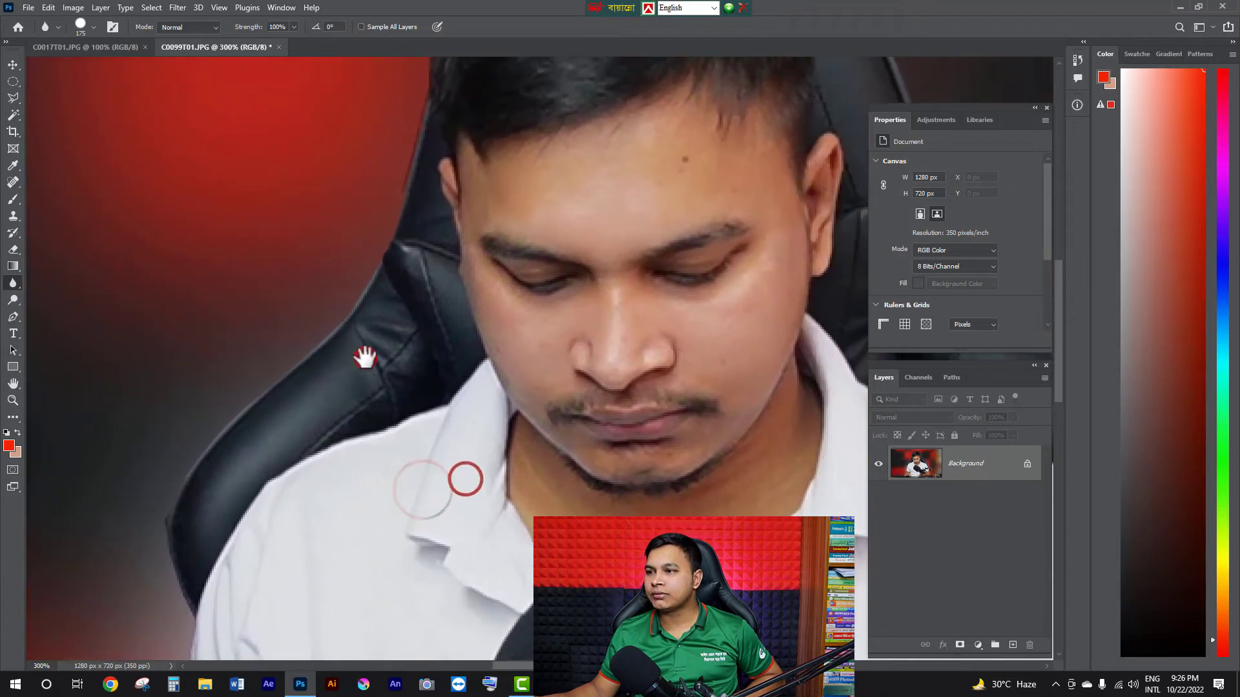
left_click(364, 357, "alt")
left_click(364, 357, "alt")
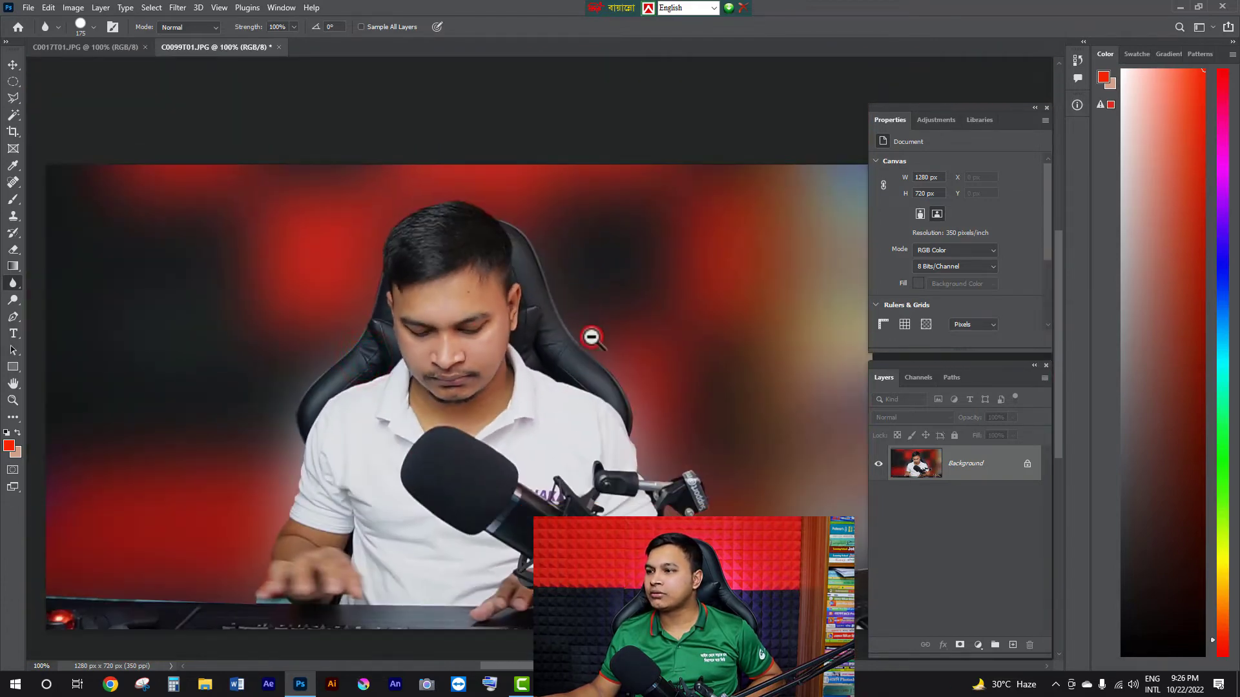
left_click(592, 336, "alt")
left_click(591, 333)
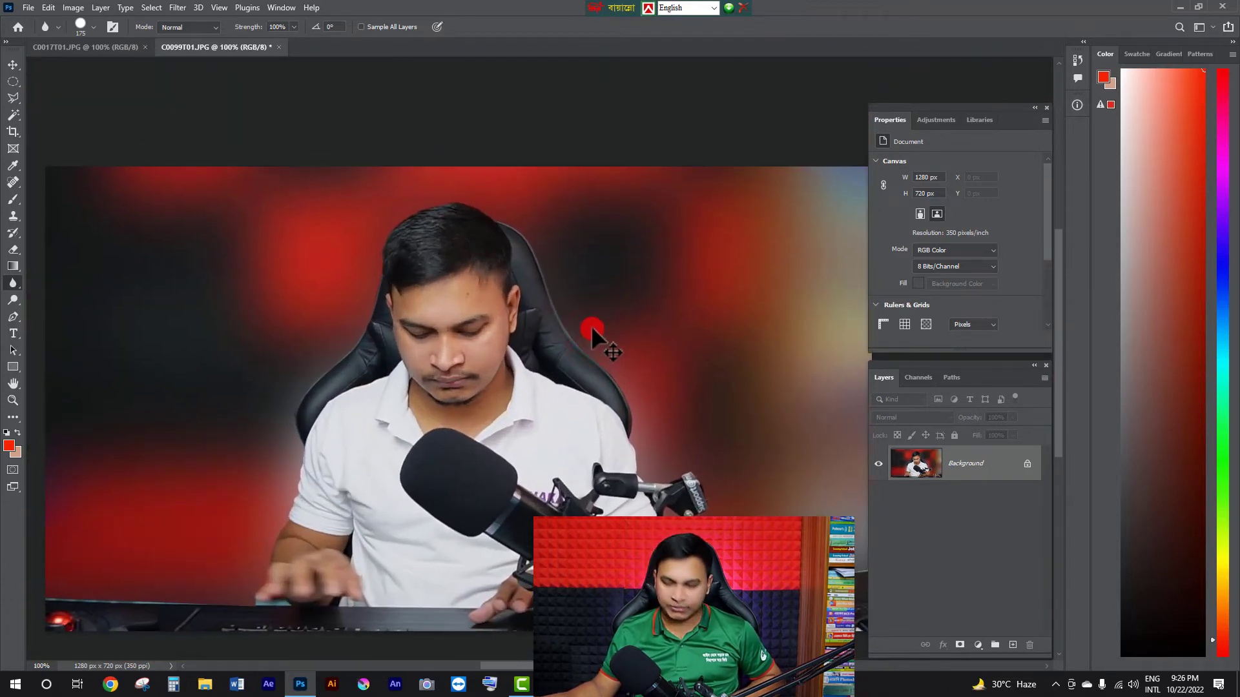
- Undo the deselection and the Gaussian Blur, returning to the sharp photo with the background selected
key("ctrl+z")
key("ctrl+z")
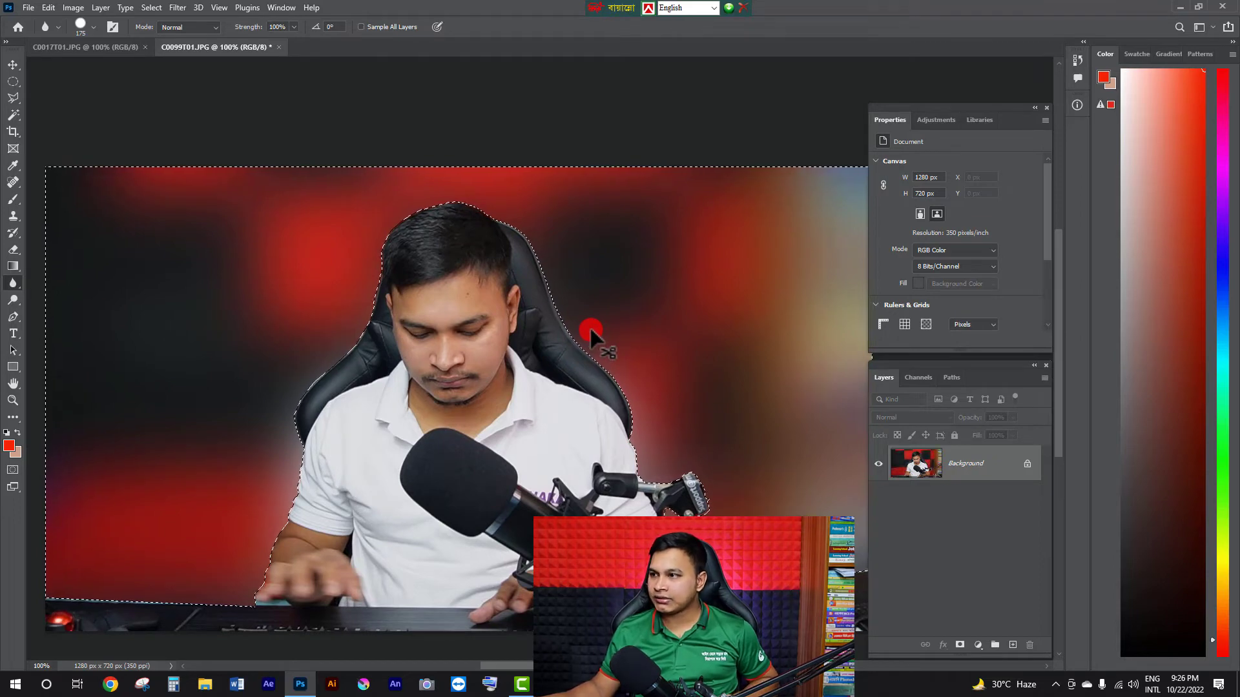
key("ctrl+z")
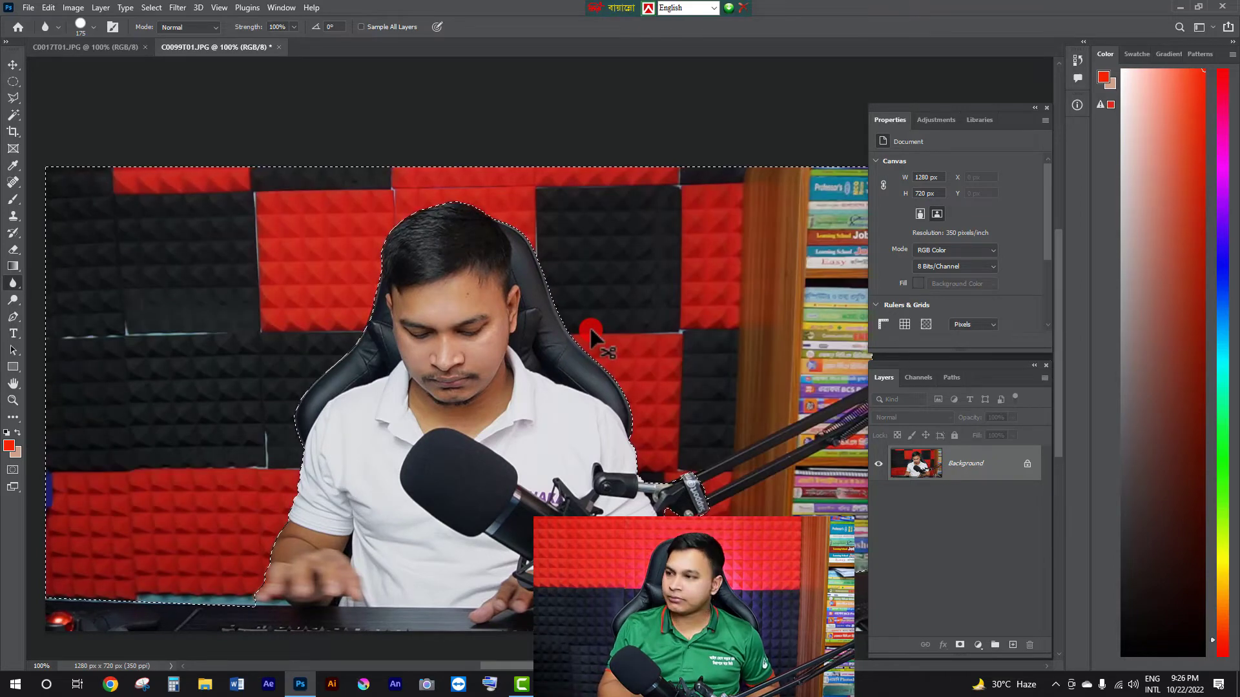
- Feather the background selection by 20 pixels and apply a Gaussian Blur with a 44.3 pixel radius
key("shift+F6")
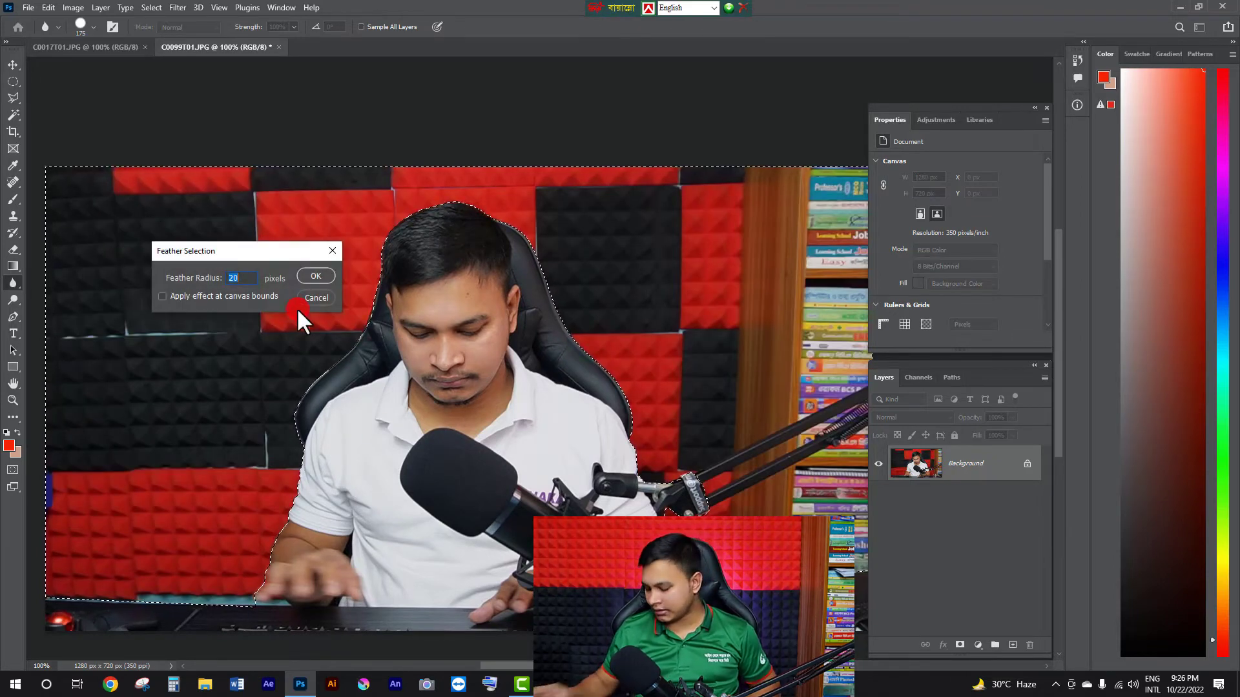
left_click(316, 276)
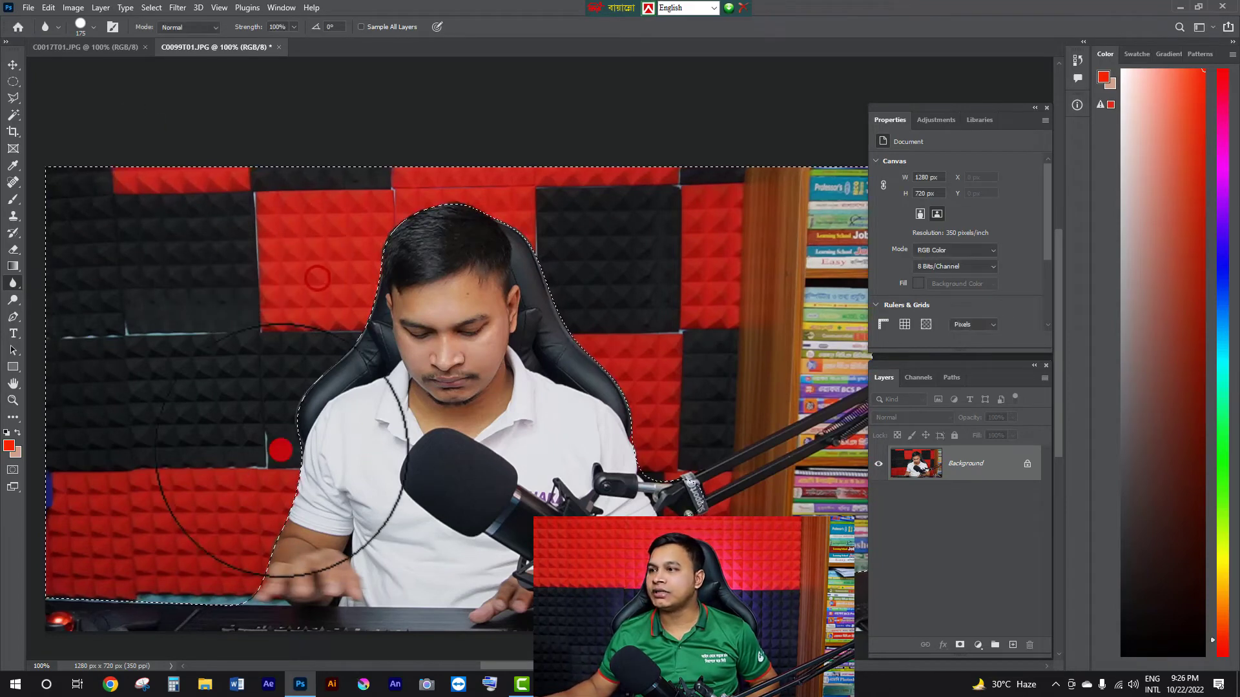
left_click(178, 7)
left_click(192, 172)
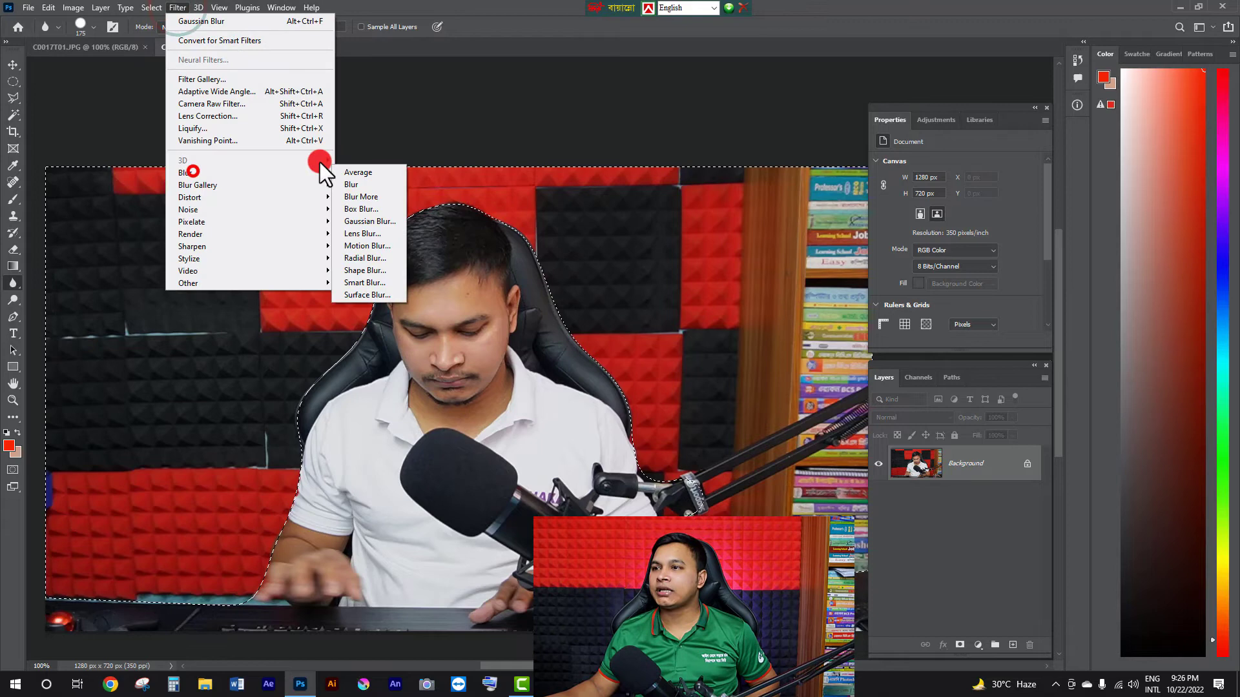
left_click(363, 220)
mouse_move(797, 261)
left_mouse_down()
mouse_move(794, 212)
mouse_move(796, 268)
mouse_move(804, 260)
mouse_move(788, 226)
mouse_move(781, 277)
mouse_move(795, 264)
left_mouse_up()
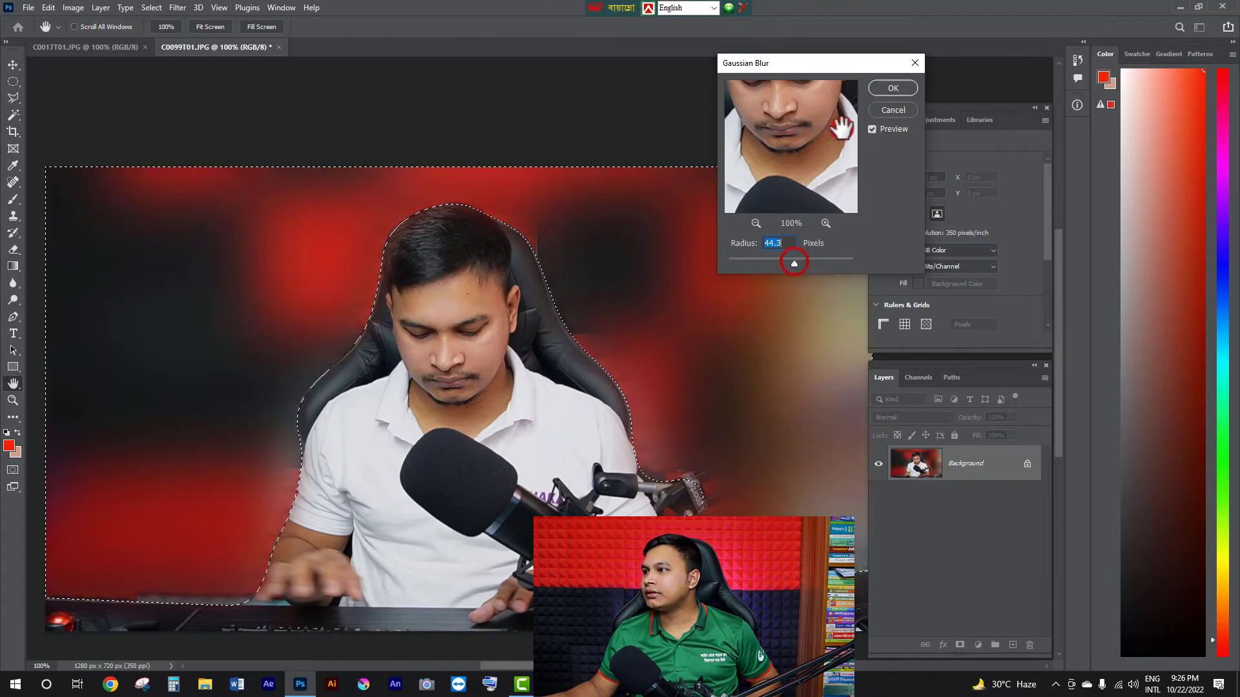
left_click(885, 88)
- Deselect and examine the feathered blur edges around the man, the chair and the microphone arm
key("r")
key("ctrl+d")
left_click(501, 538)
left_click(407, 418, "ctrl")
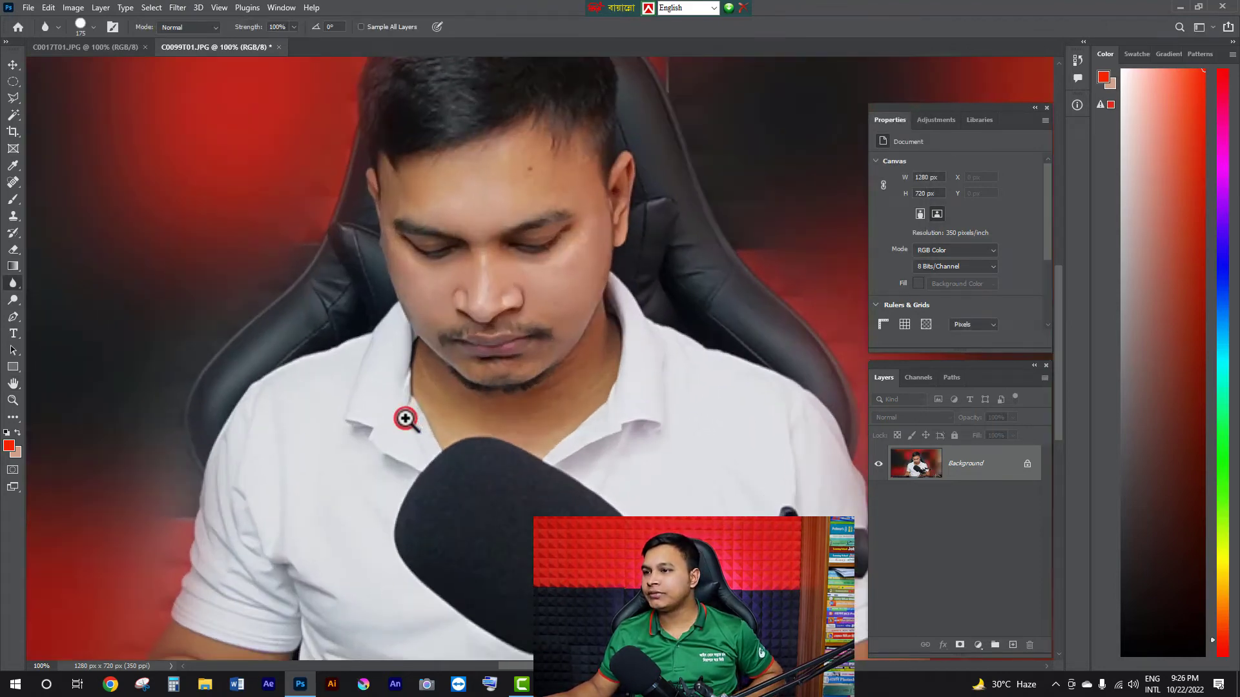
left_click(734, 196, "alt")
left_click_drag(746, 235, 548, 369)
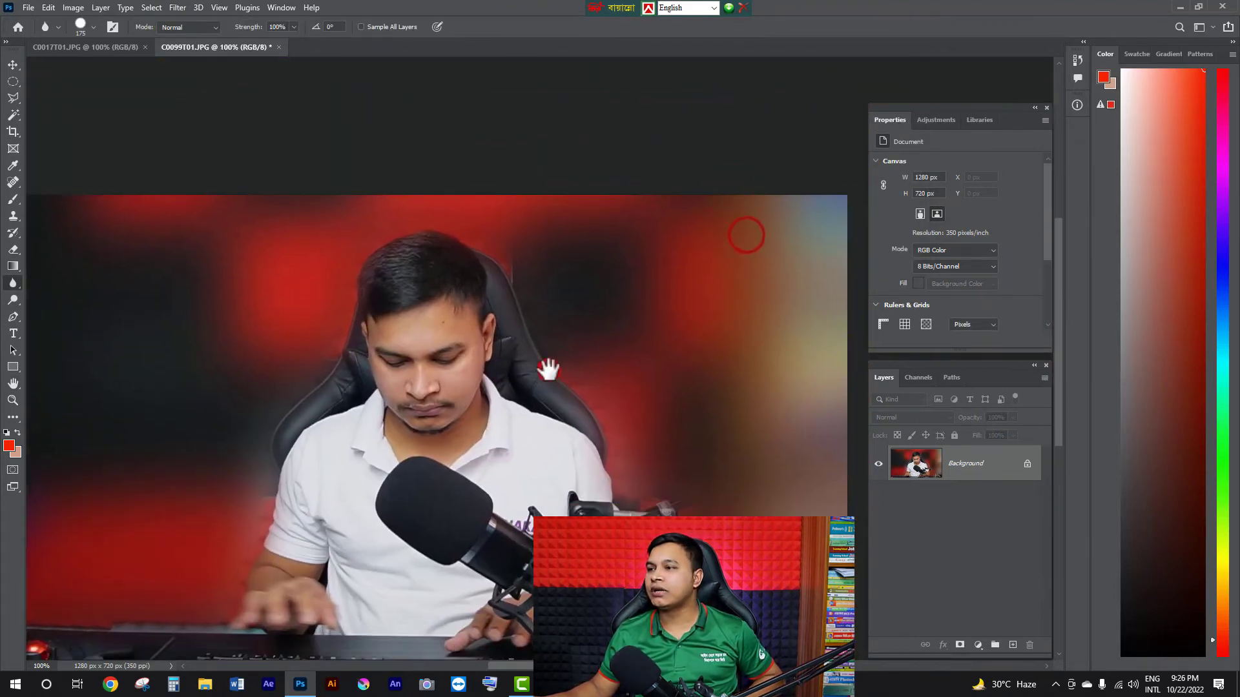
left_click(486, 397, "alt")
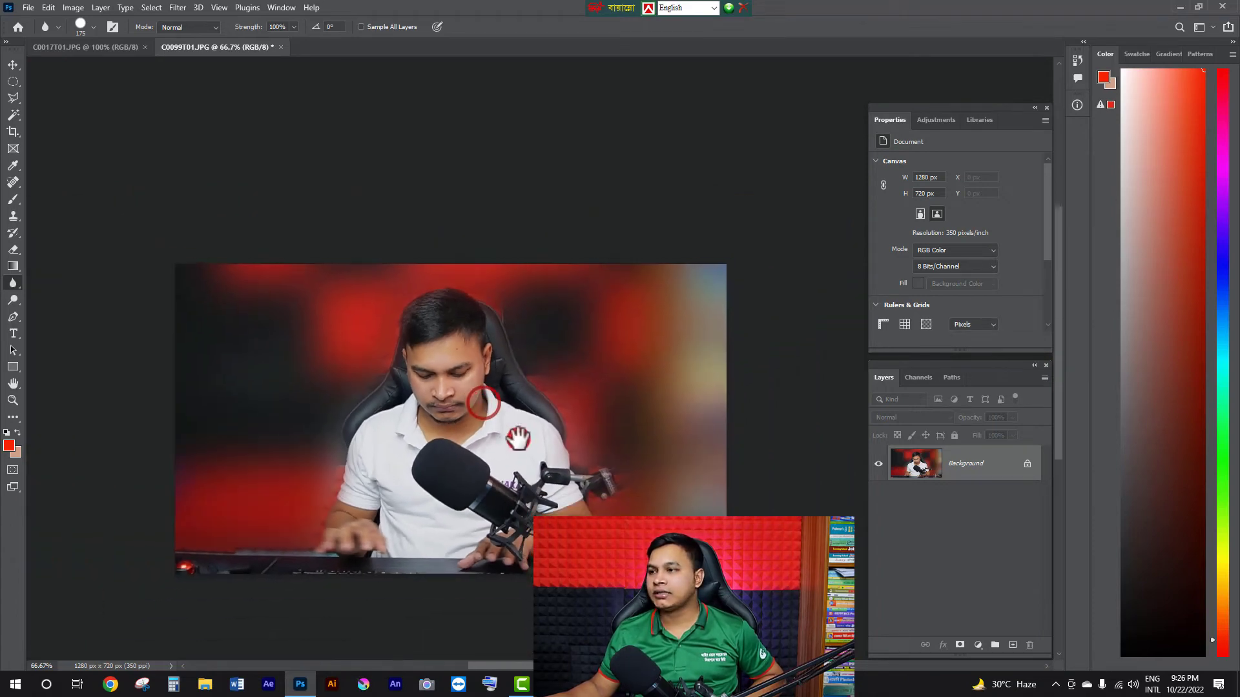
- Undo the deselection and the blur made with the feathered selection
key("ctrl+z")
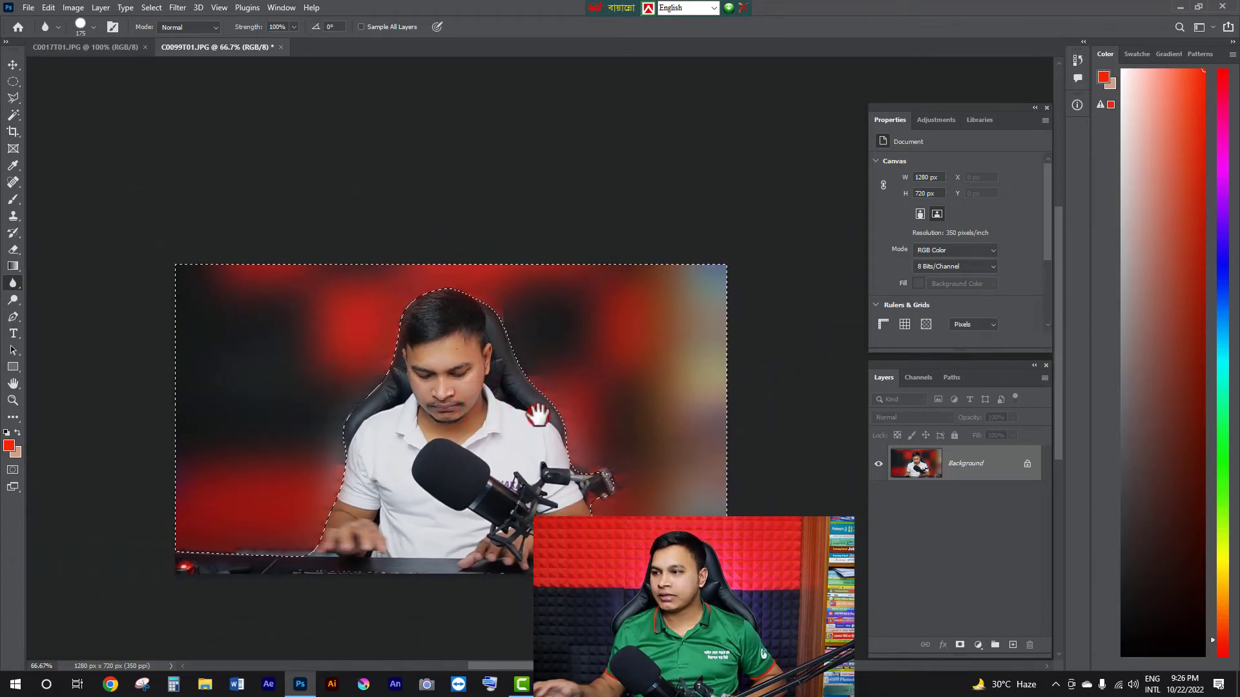
key("ctrl+z")
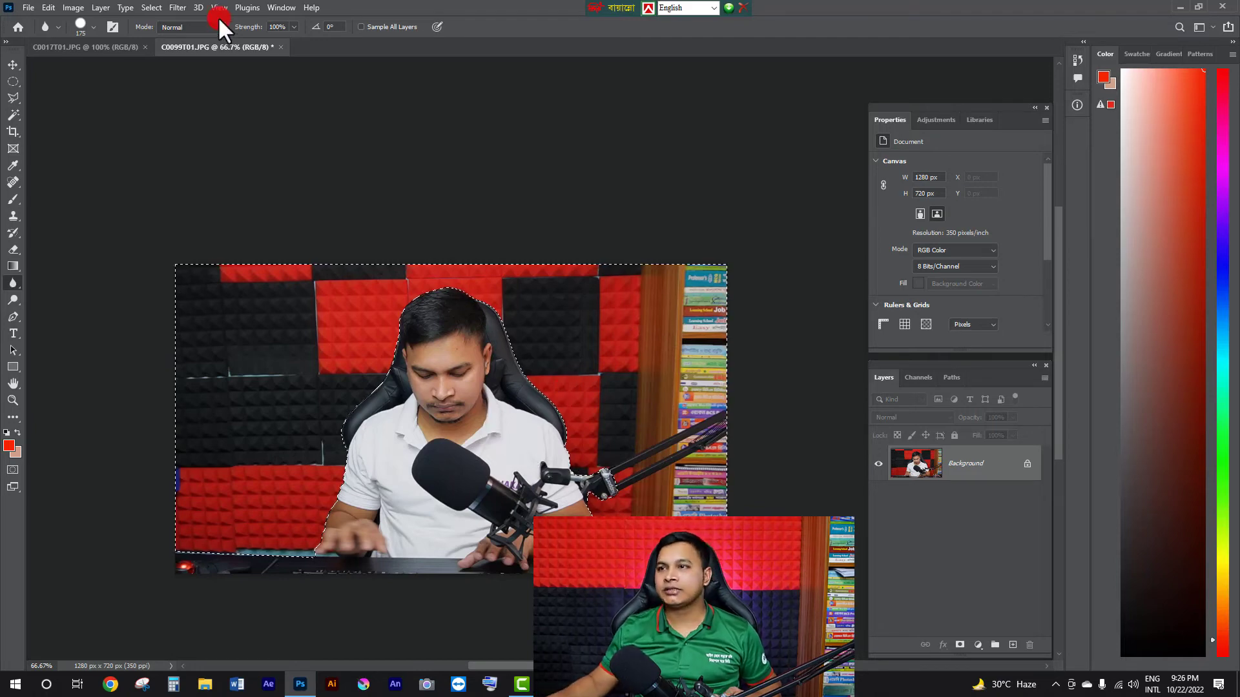
- Apply a Gaussian Blur with a 44.3 pixel radius to the unfeathered background selection
left_click(178, 9)
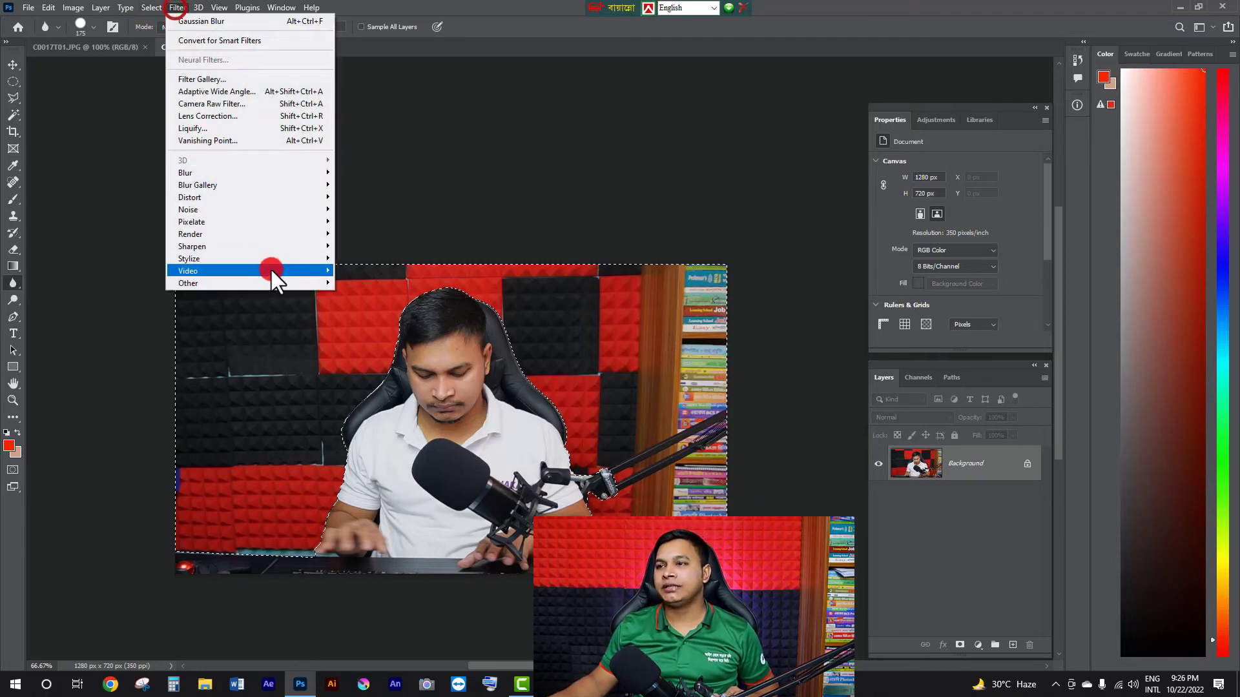
left_click(215, 173)
left_click(377, 225)
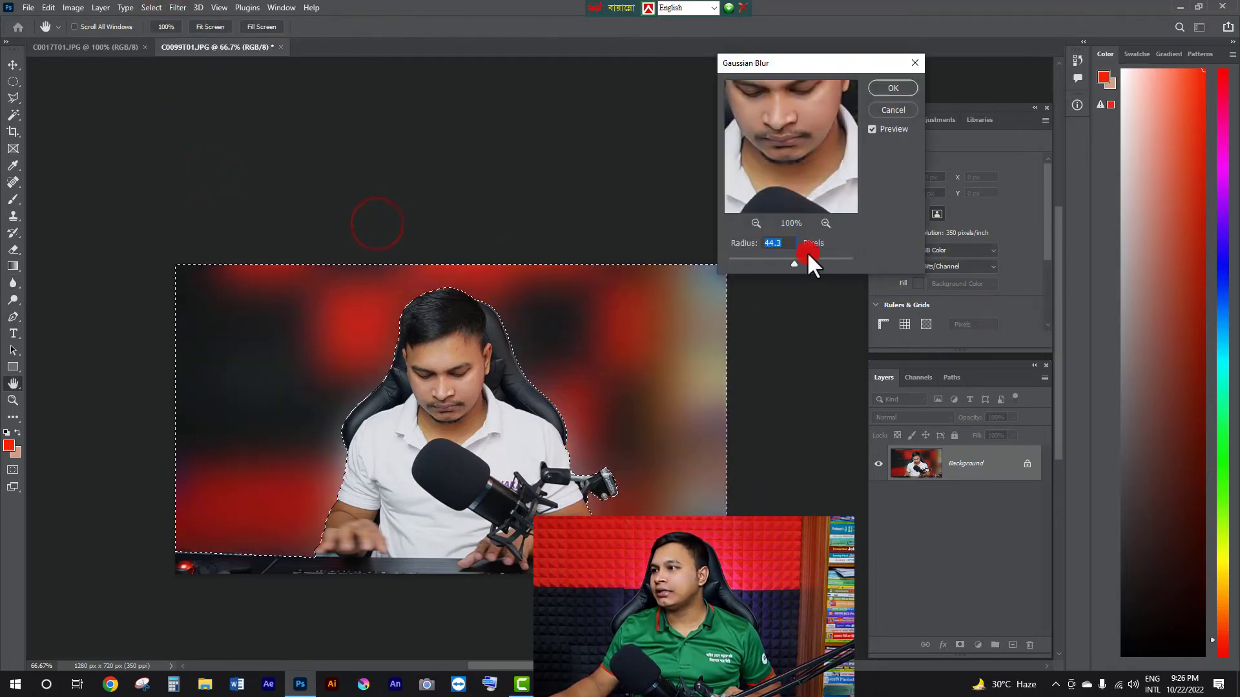
left_click(892, 89)
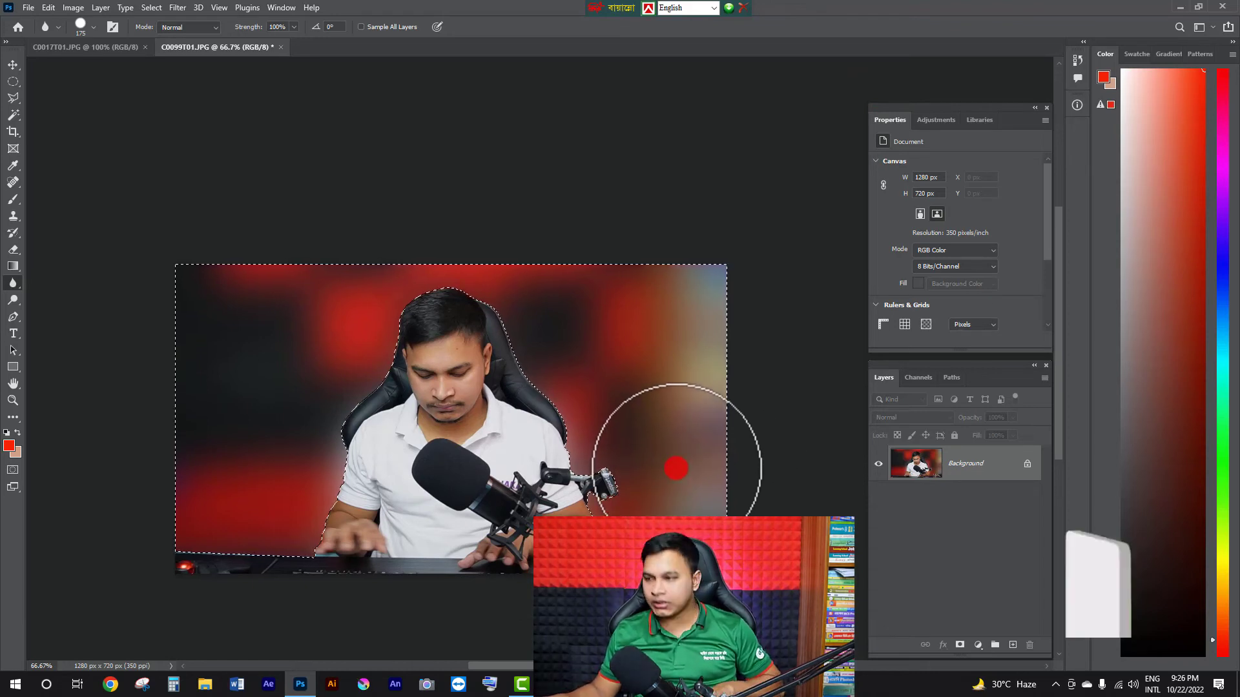
- Increase the blurred background's contrast with an RGB Curves adjustment, mapping input 181 to 204 and input 44 to 34
key("ctrl+m")
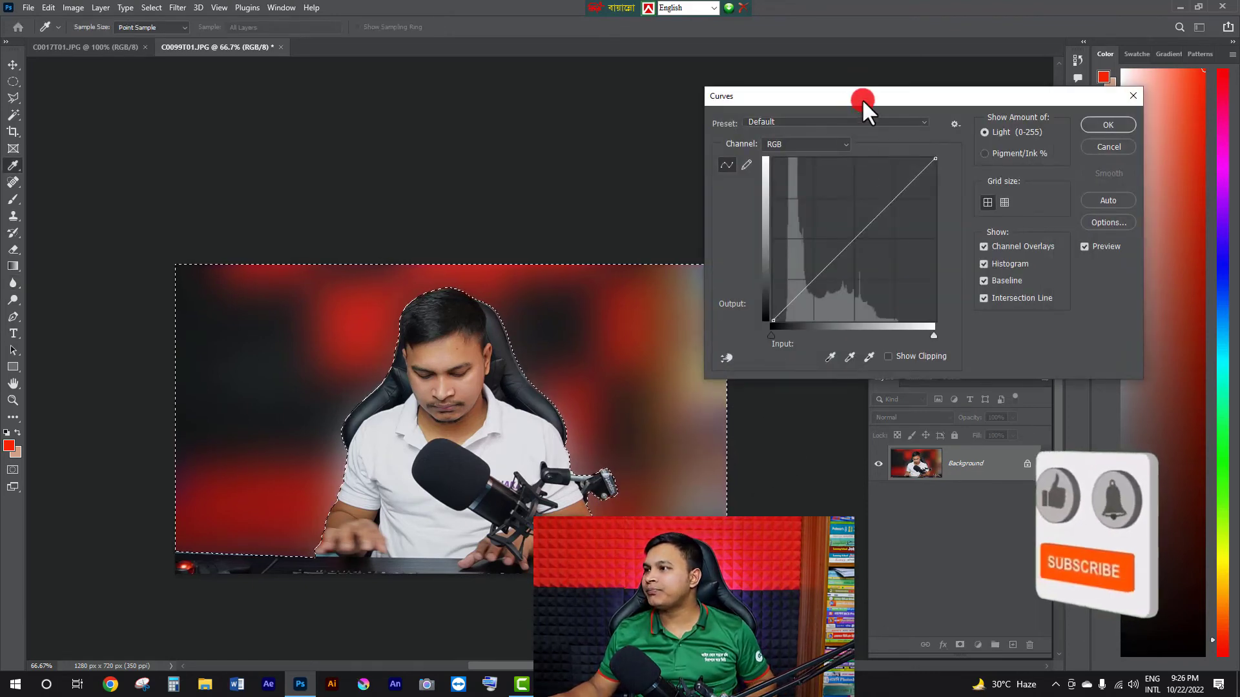
left_click_drag(861, 98, 817, 76)
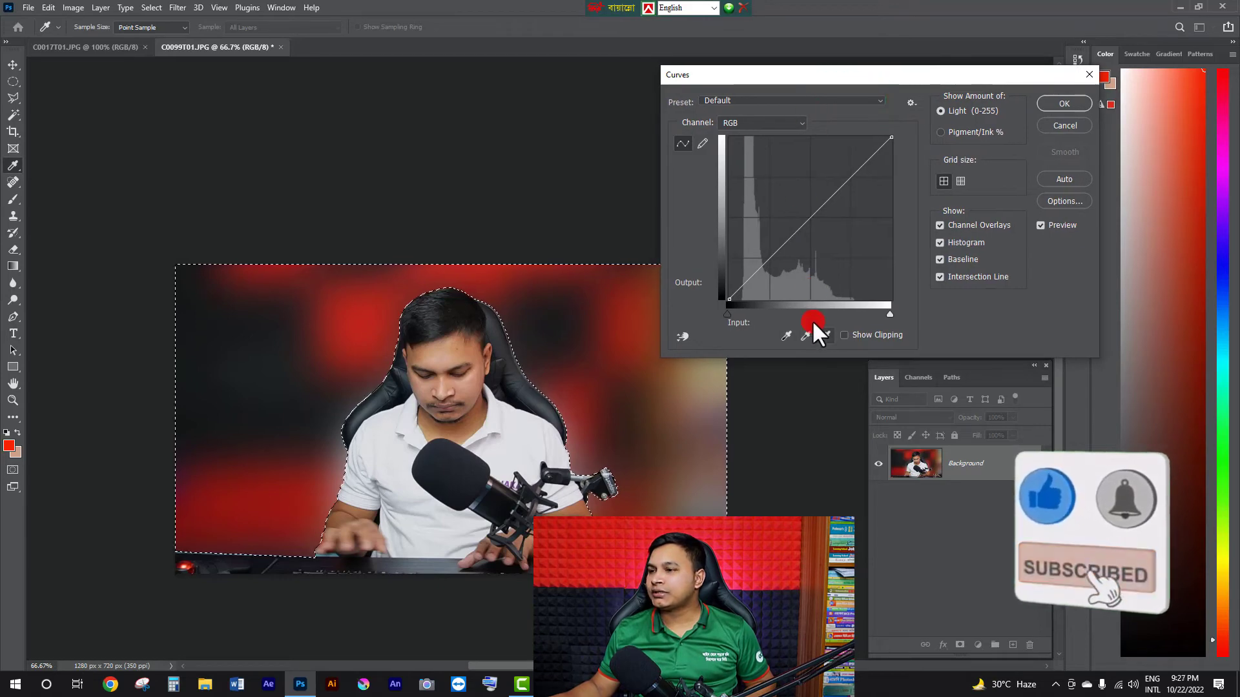
left_click(842, 170)
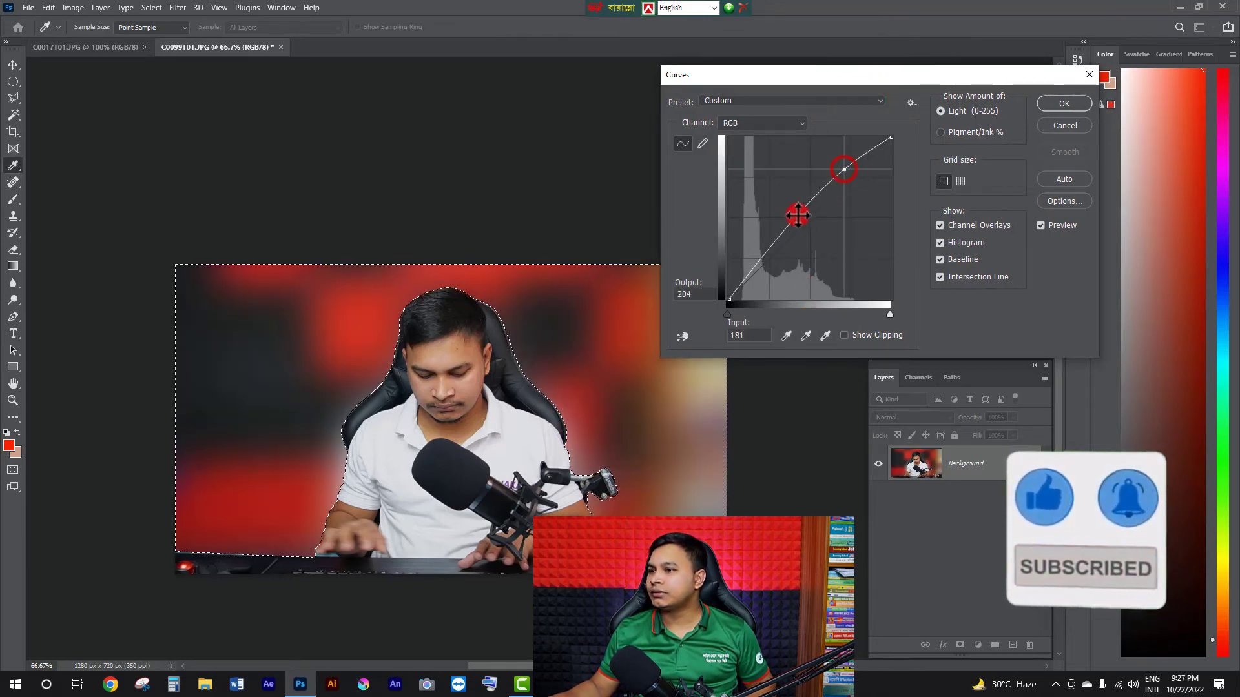
left_click(756, 278)
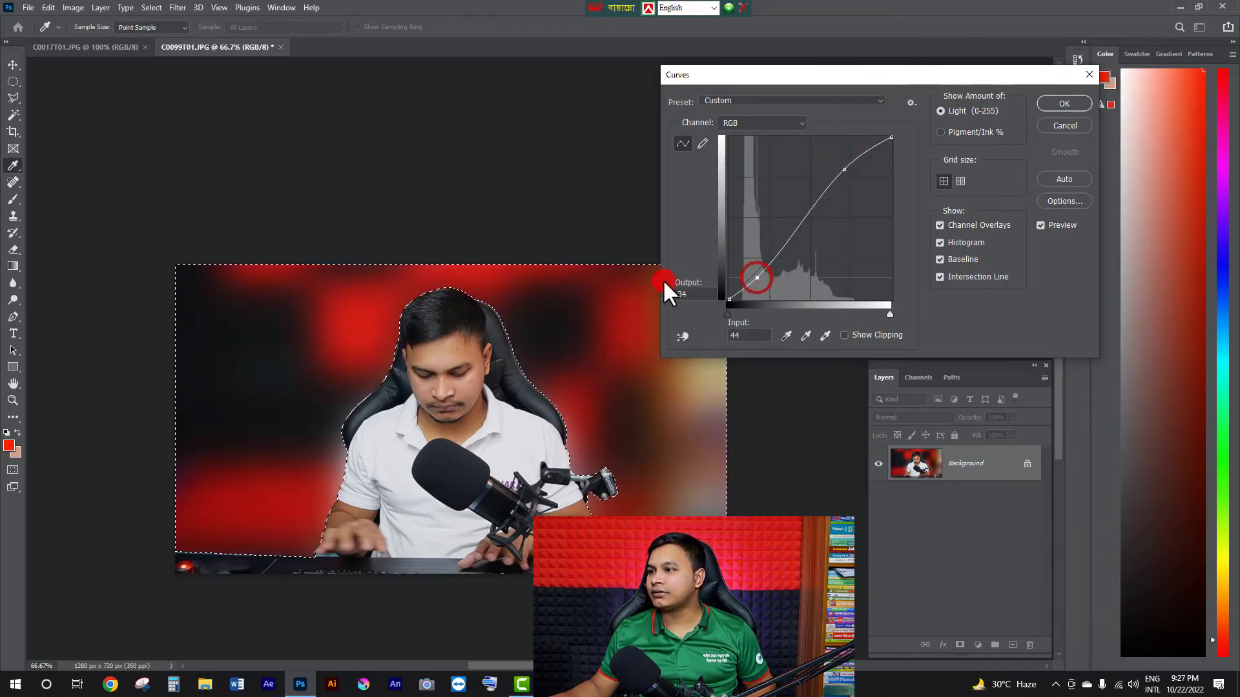
left_click(1064, 103)
key("r")
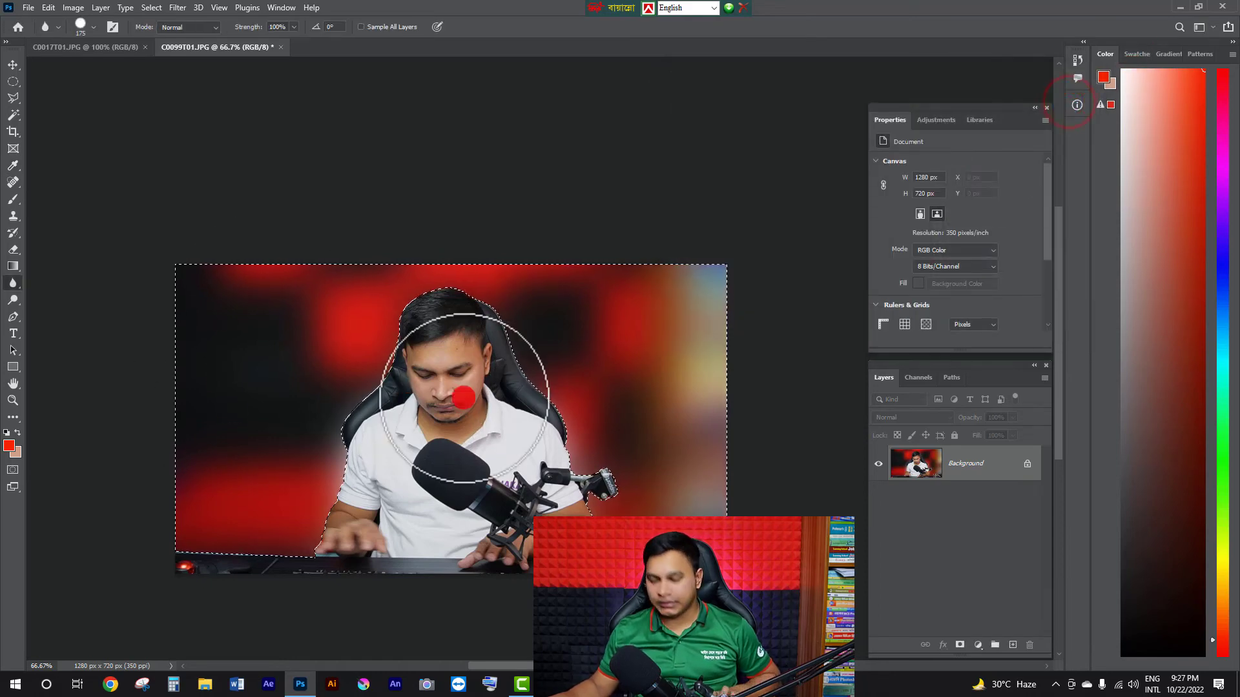
- Deselect the background and examine the finished blur around the man, chair, microphone and desk
left_click(467, 389, "alt")
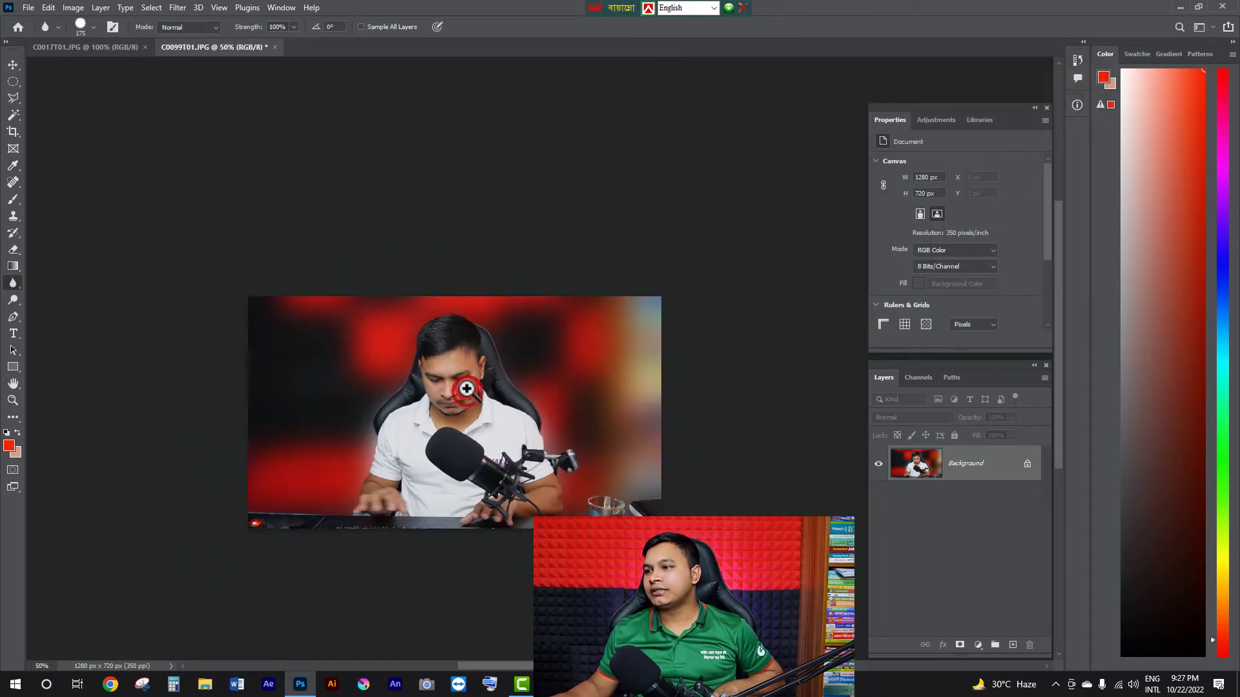
left_click(468, 388, "ctrl")
left_click_drag(522, 452, 559, 361)
left_click(559, 362, "ctrl")
left_click_drag(556, 307, 508, 361)
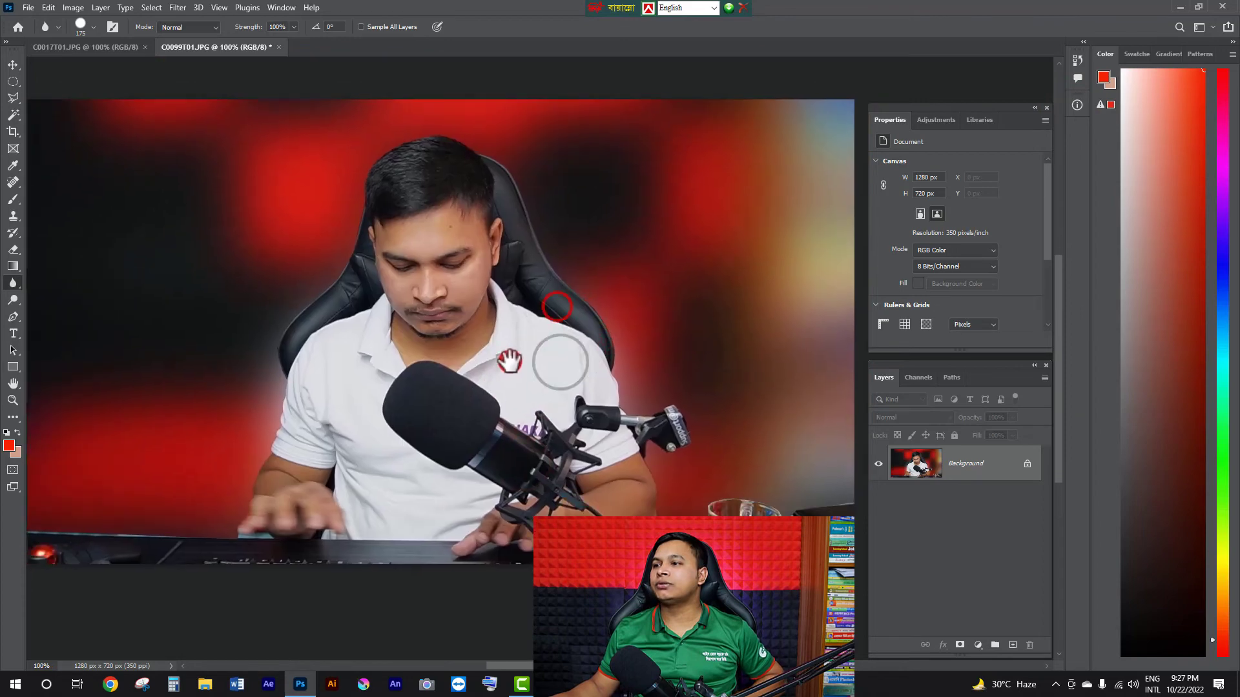
left_click(496, 337, "alt")
left_click(495, 315, "ctrl")
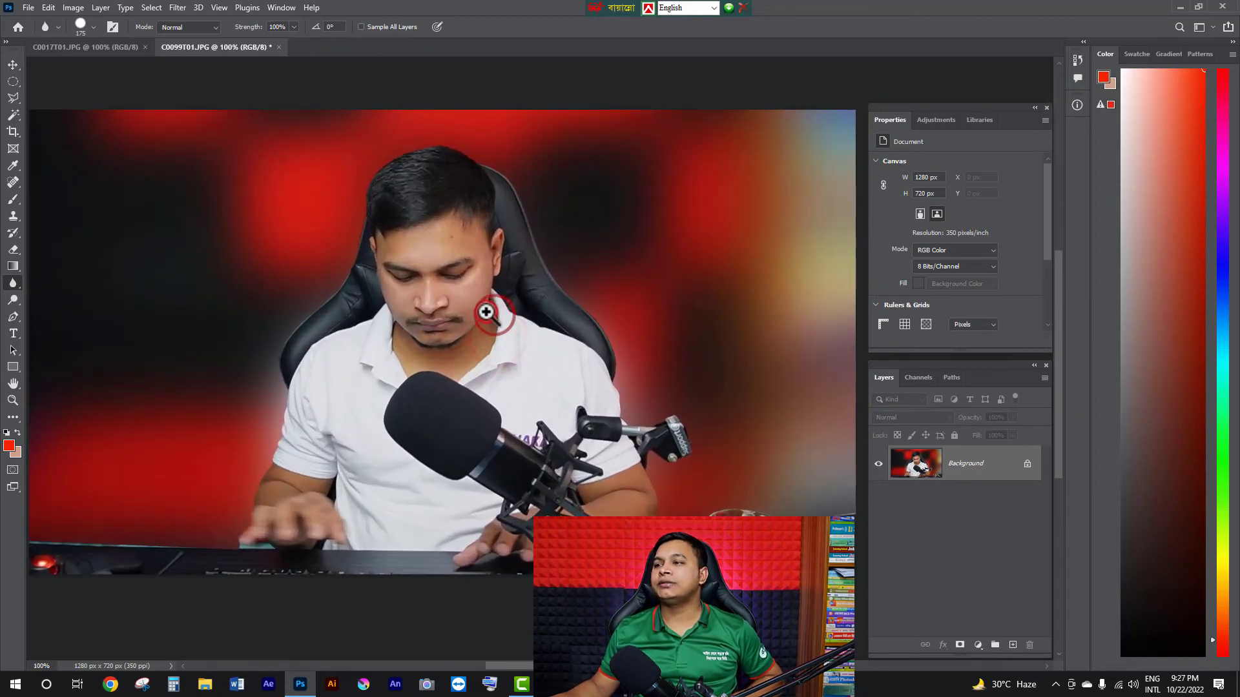
left_click(486, 312, "alt")
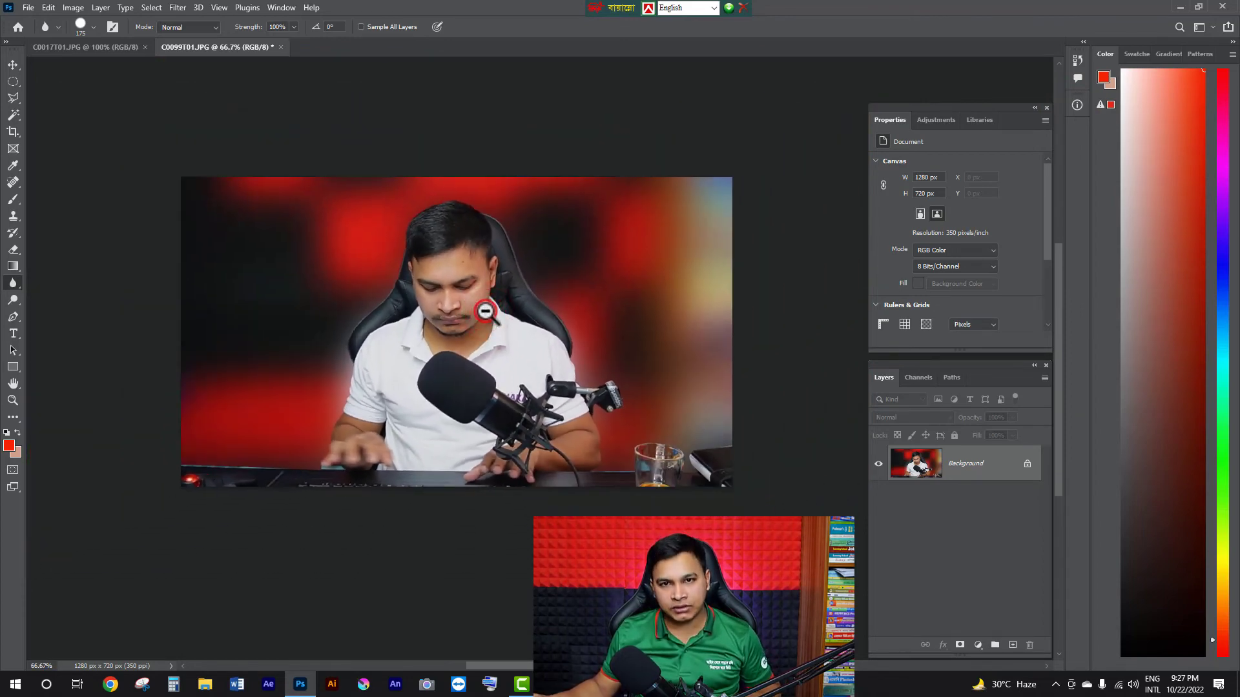